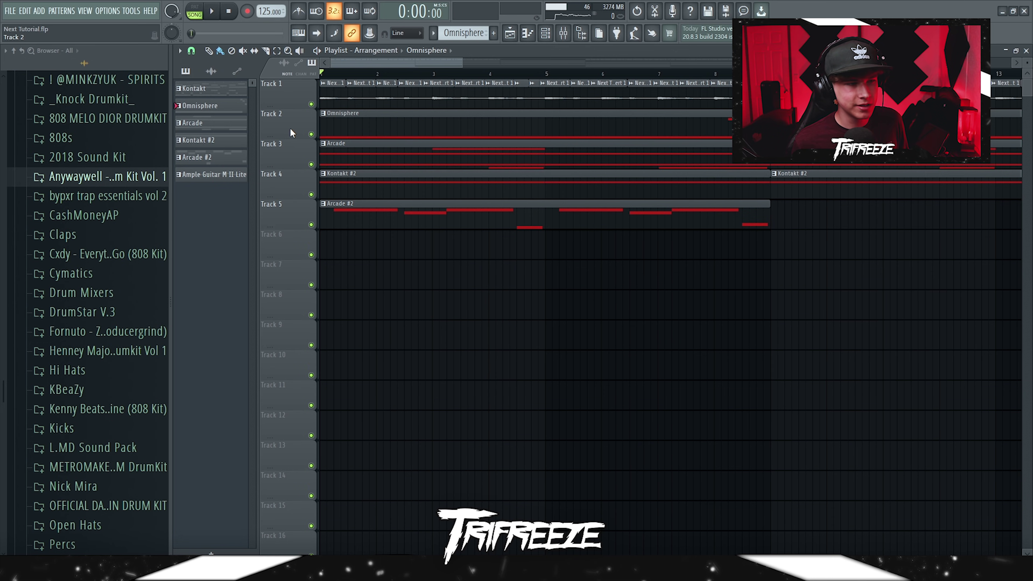
# Step: Play the arrangement with only the chopped guitar sample on Track 1 soloed
pyautogui.press('space')
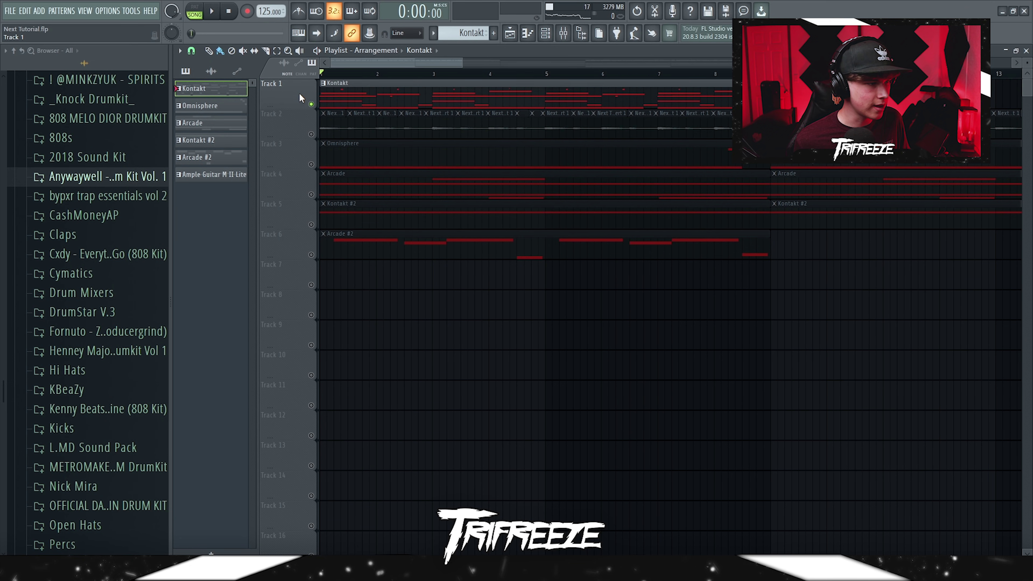
# Step: Open the Kontakt melody pattern in the piano roll, play it, and deselect its notes
pyautogui.press('F7')
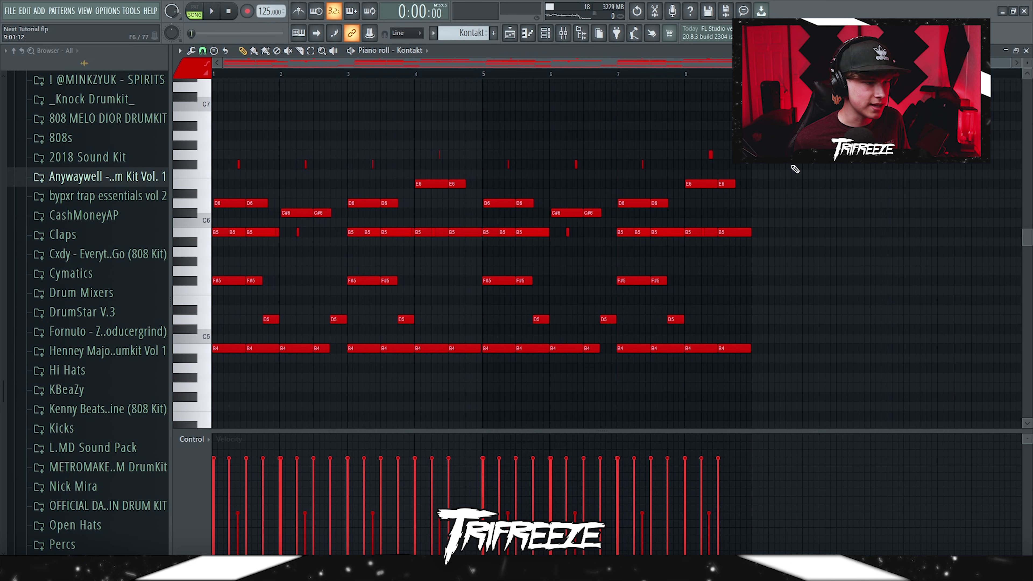
pyautogui.press('space')
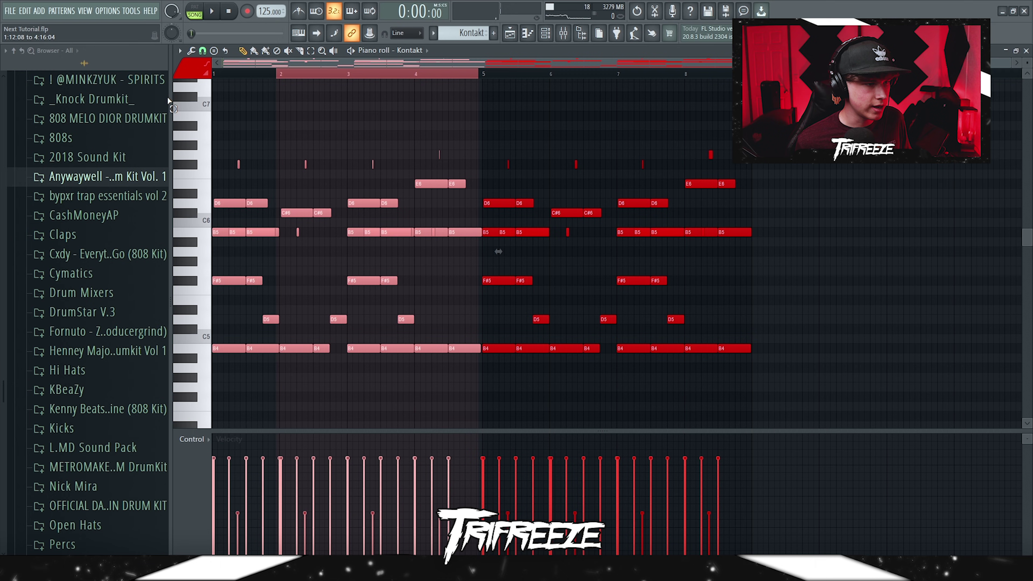
pyautogui.click(486, 116)
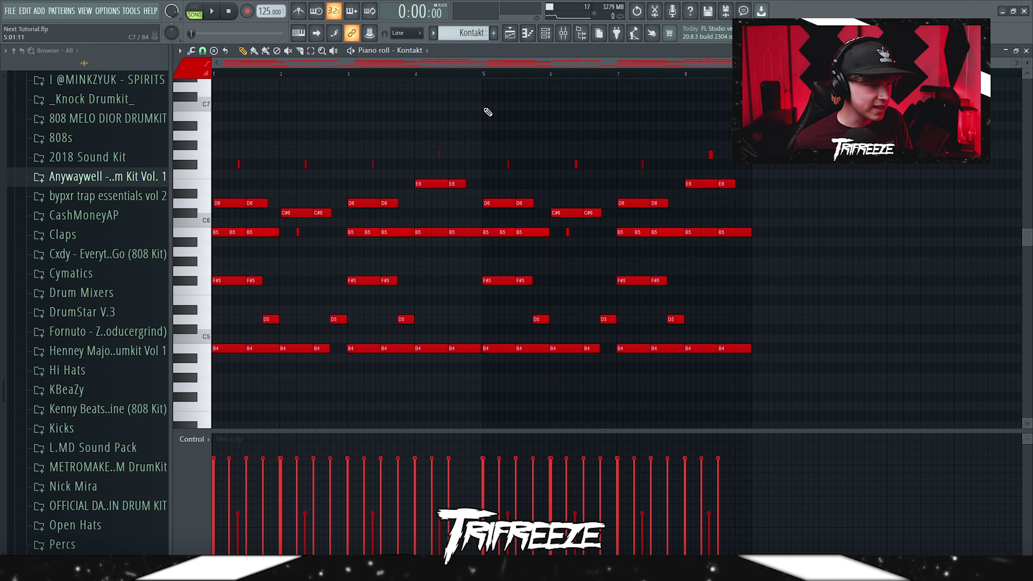
# Step: Clear the old notes, slice the C5–D#5–G5 chord in half and repeat it across four bars
pyautogui.hotkey('ctrl', 'x')
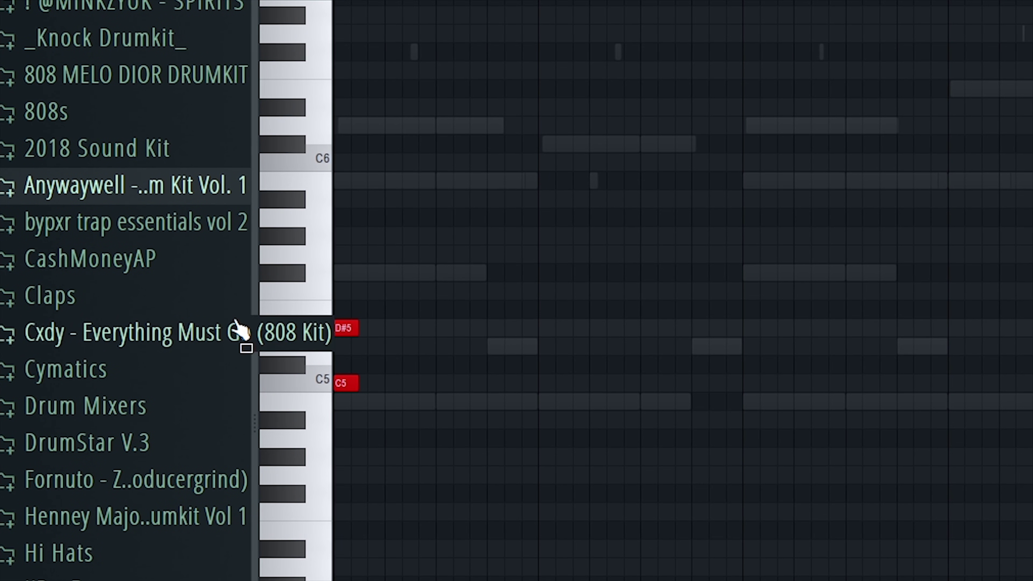
pyautogui.press('space')
pyautogui.press('c')
pyautogui.moveTo(433, 202)
pyautogui.mouseDown()
pyautogui.moveTo(449, 231)
pyautogui.moveTo(440, 408)
pyautogui.mouseUp()
pyautogui.press('p')
pyautogui.press('space')
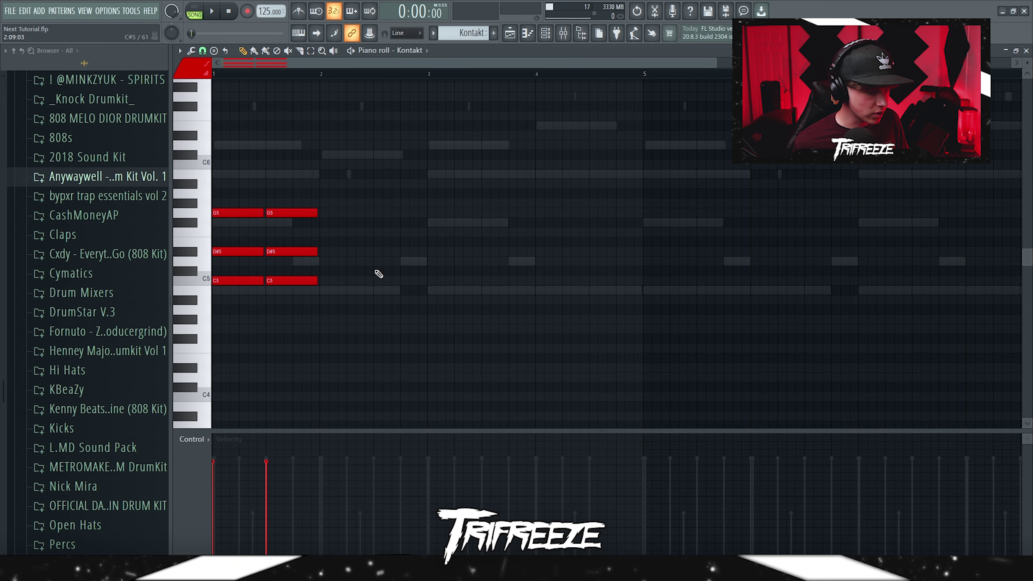
pyautogui.hotkey('ctrl', 'b')
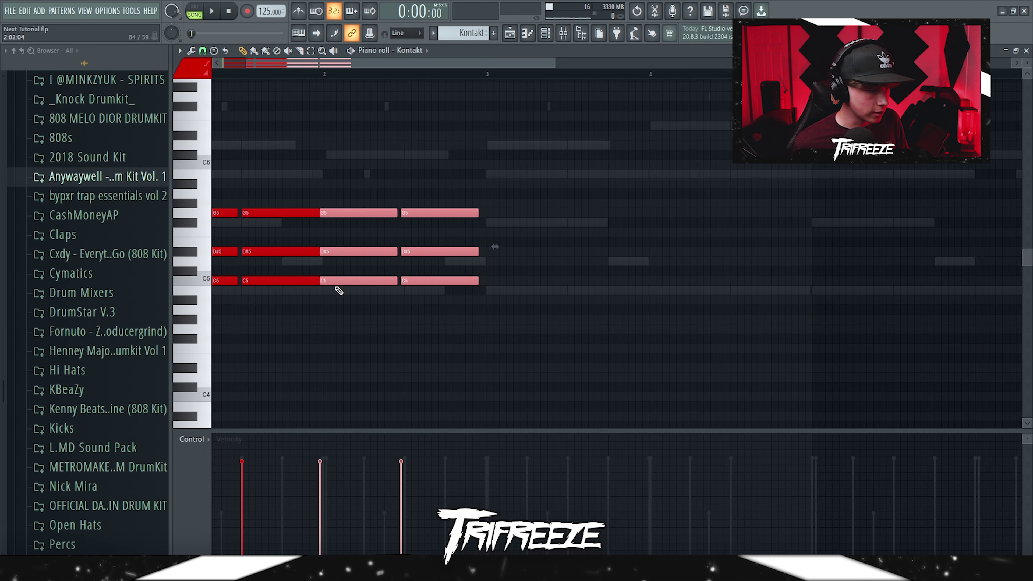
pyautogui.hotkey('ctrl', 'b')
# Step: Lower bar 2's D#5 notes to D5 and raise bar 3's to F5, then lift all middle notes an octave
pyautogui.keyDown('shift'); pyautogui.click(414, 299); pyautogui.keyUp('shift')
pyautogui.moveTo(423, 310); pyautogui.dragTo(426, 312)
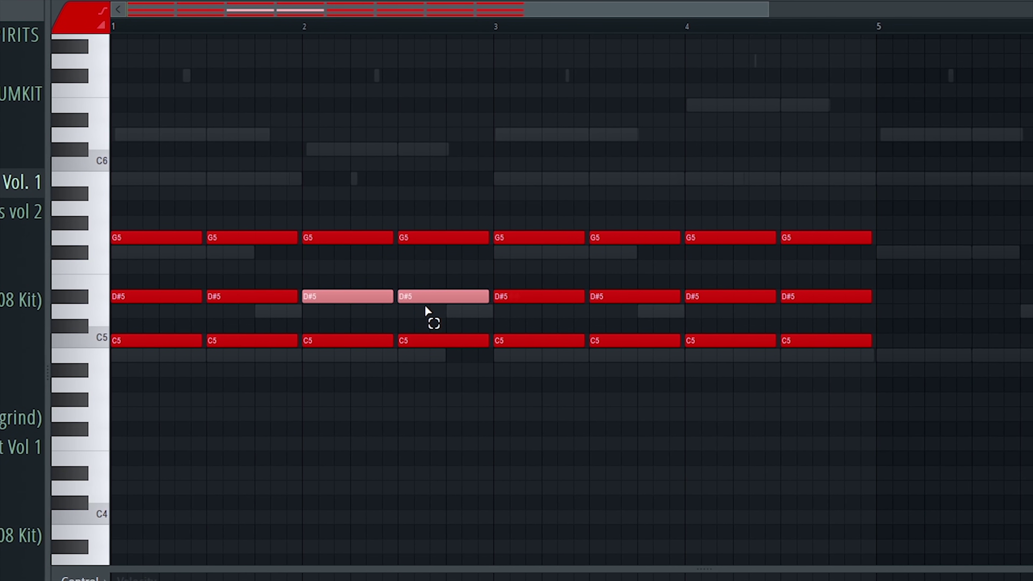
pyautogui.hotkey('shift', 'Down')
pyautogui.moveTo(291, 228); pyautogui.dragTo(441, 409)
pyautogui.moveTo(484, 285); pyautogui.dragTo(616, 315)
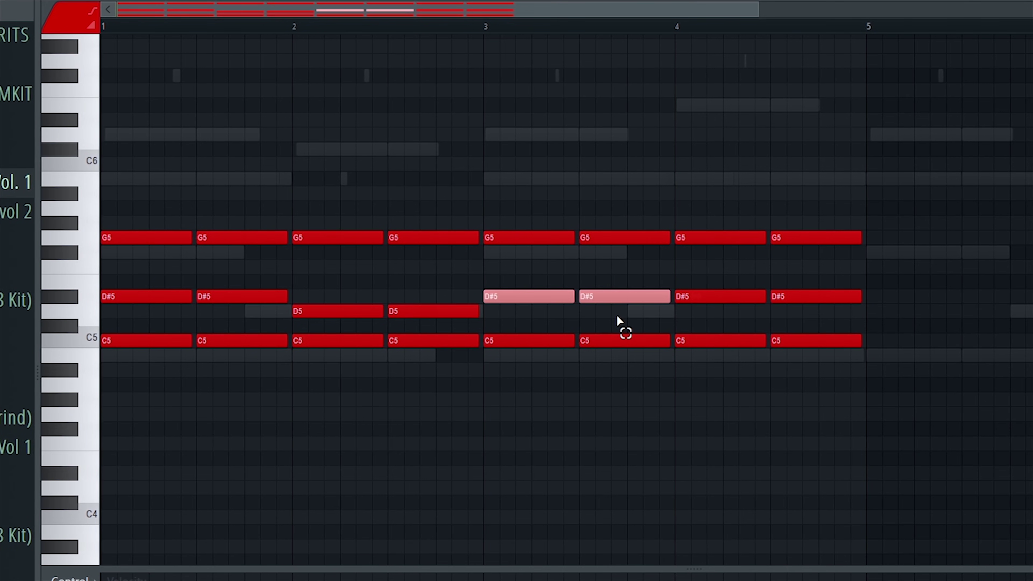
pyautogui.hotkey('shift', 'Up')
pyautogui.hotkey('shift', 'Up')
pyautogui.moveTo(885, 261); pyautogui.dragTo(88, 318)
pyautogui.hotkey('ctrl', 'Up')
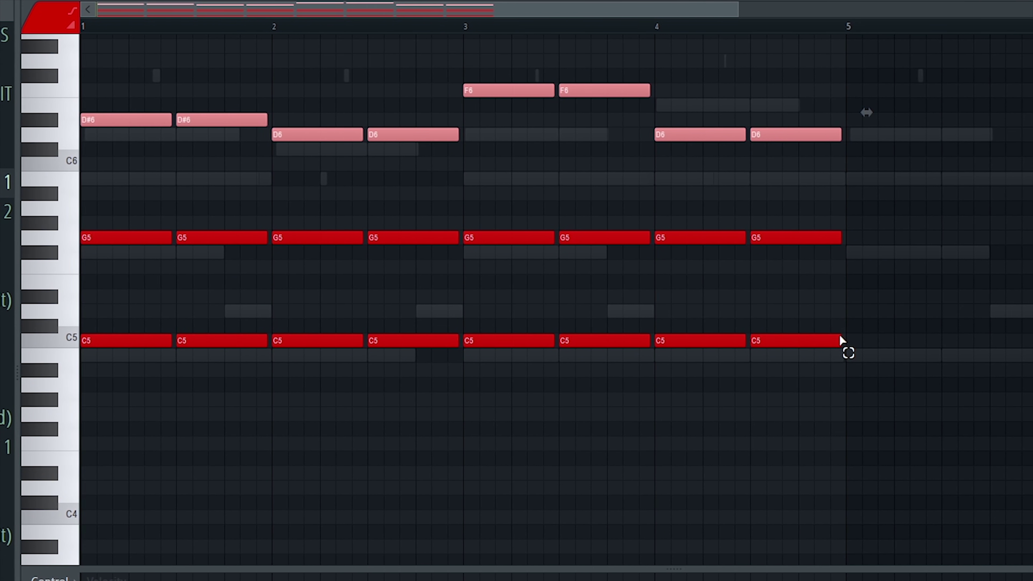
pyautogui.click(941, 335)
pyautogui.scroll(3, 940, 335)
pyautogui.press('space')
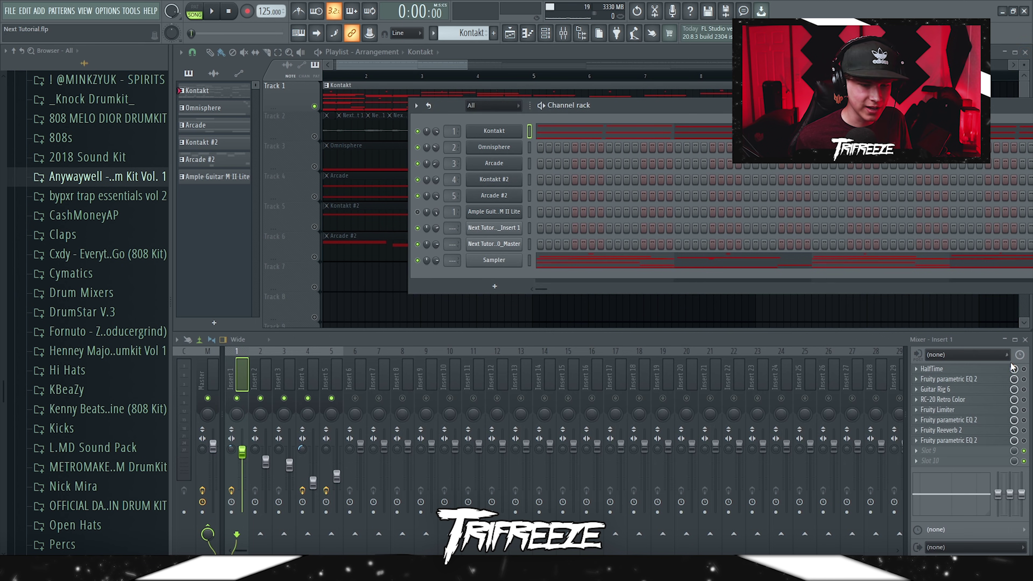
# Step: Try HalfTime's 1 Bar loop, return it to 1/2, then stop playback and add a G6 melody note
pyautogui.click(1013, 368)
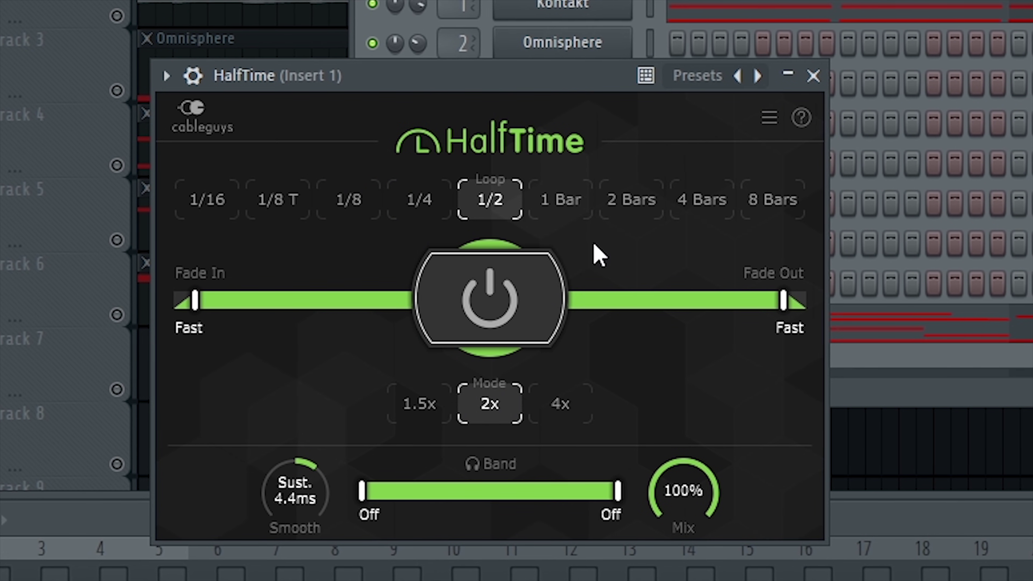
pyautogui.click(483, 210)
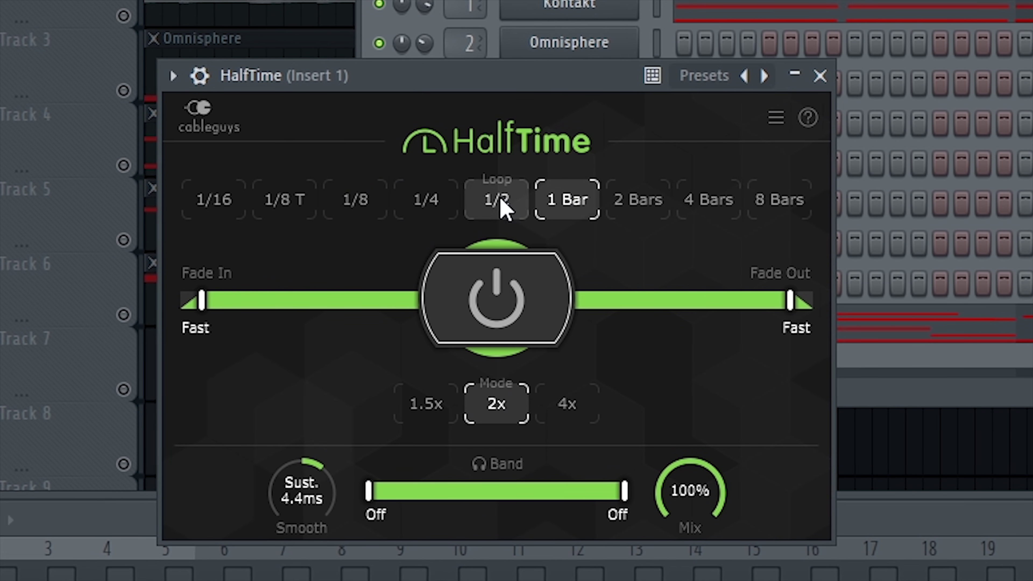
pyautogui.click(505, 208)
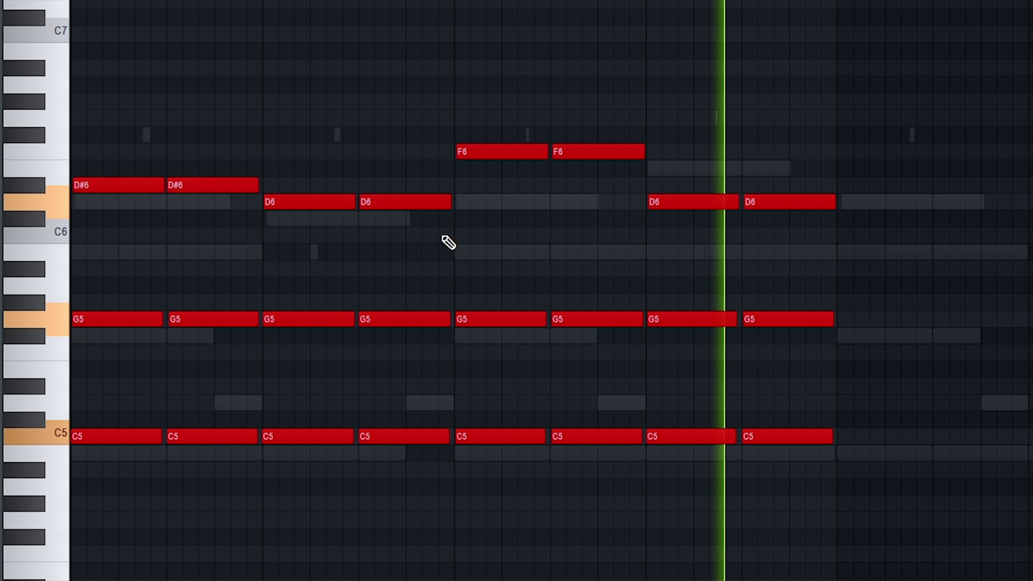
pyautogui.press('space')
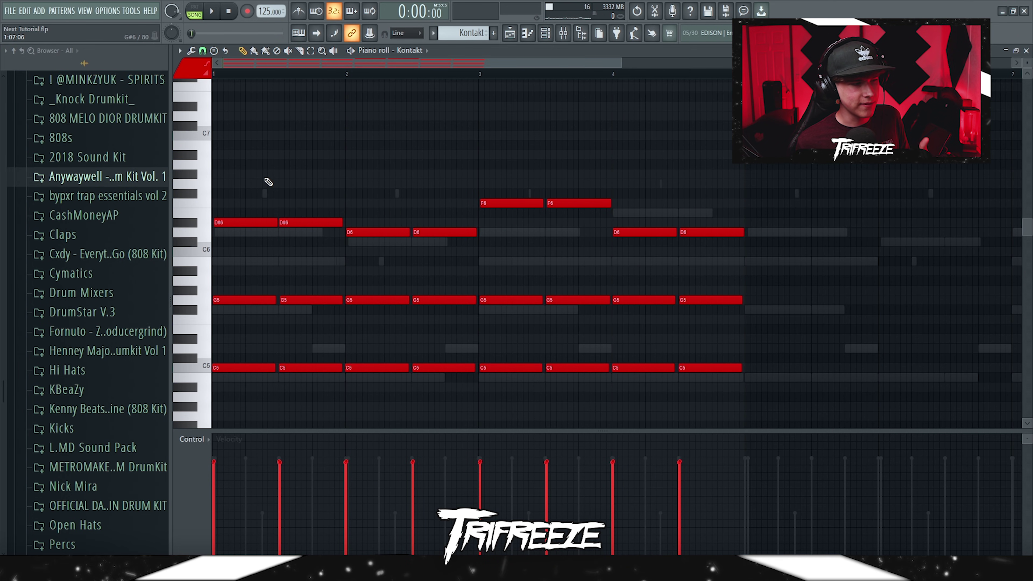
pyautogui.click(265, 183)
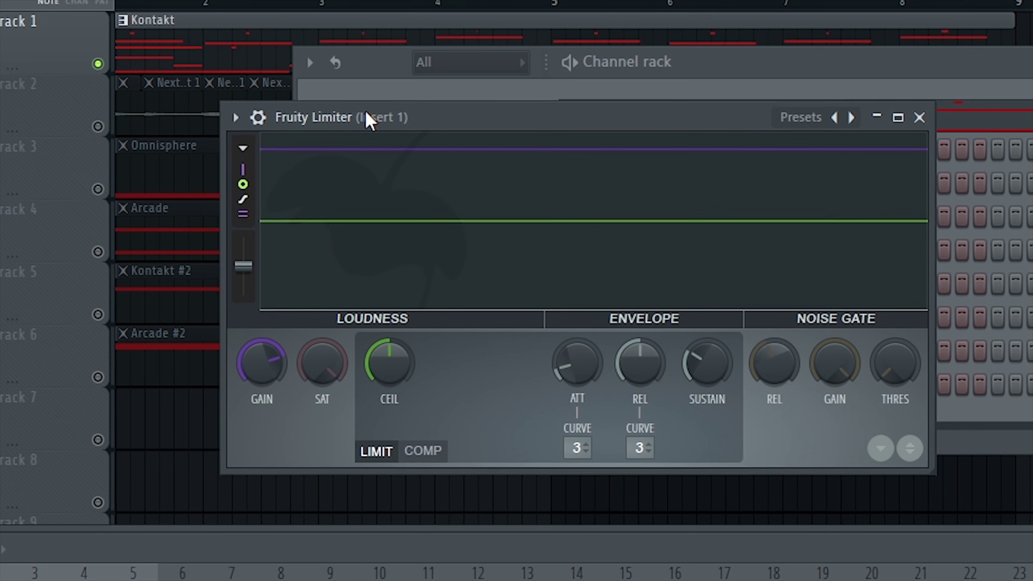
# Step: Play the beat through Insert 1's effect chain with the Fruity Limiter window moved aside
pyautogui.moveTo(369, 115); pyautogui.dragTo(331, 121)
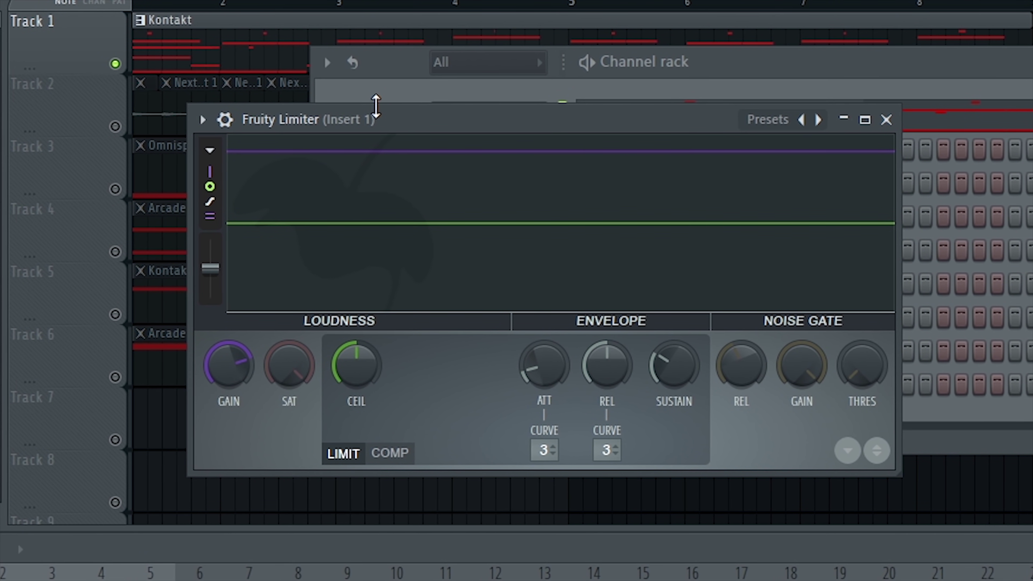
pyautogui.press('space')
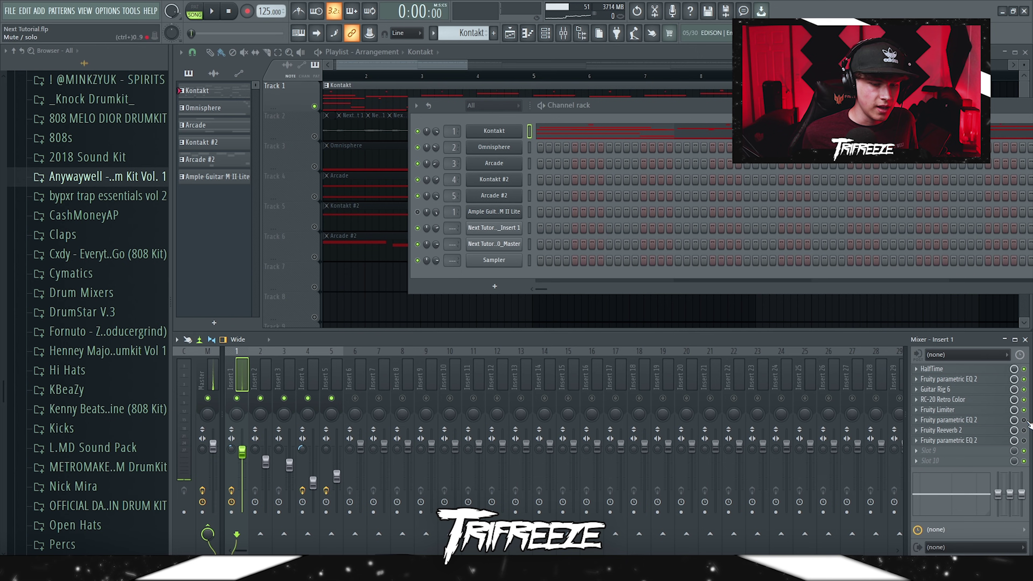
# Step: Open Insert 1's parametric EQ, arm Insert 1 for recording, and render it to a wave file
pyautogui.click(989, 422)
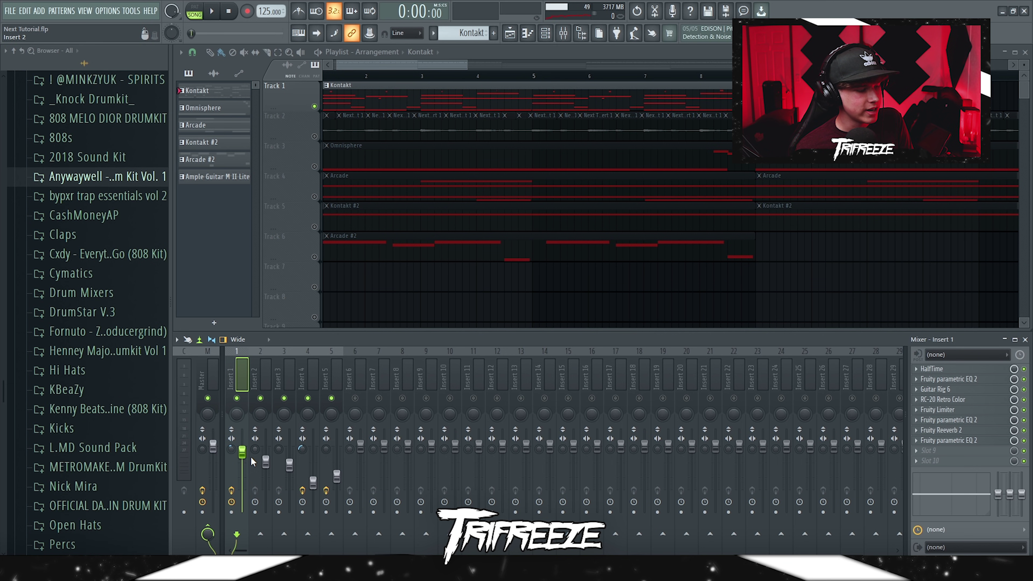
pyautogui.click(250, 456)
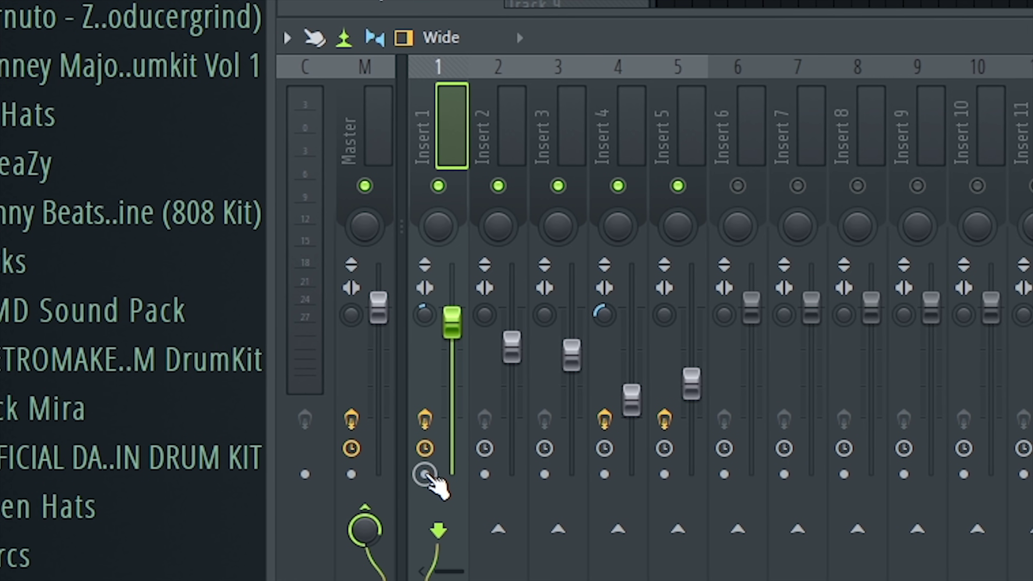
pyautogui.rightClick(357, 180)
pyautogui.moveTo(353, 0)
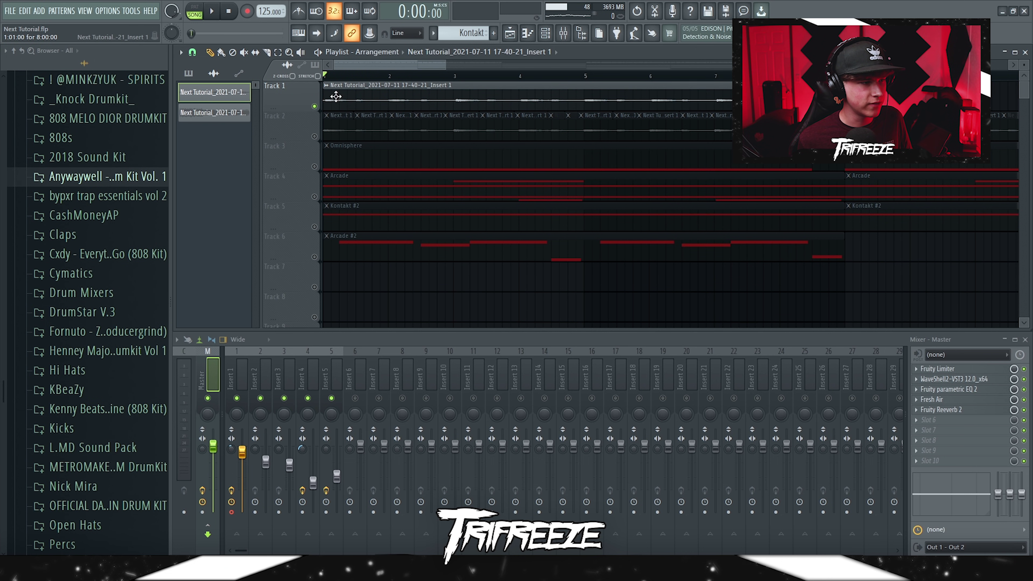
# Step: Zoom the playlist around the rendered Insert 1 clip and stop playback
pyautogui.scroll(-1, 358, 92)
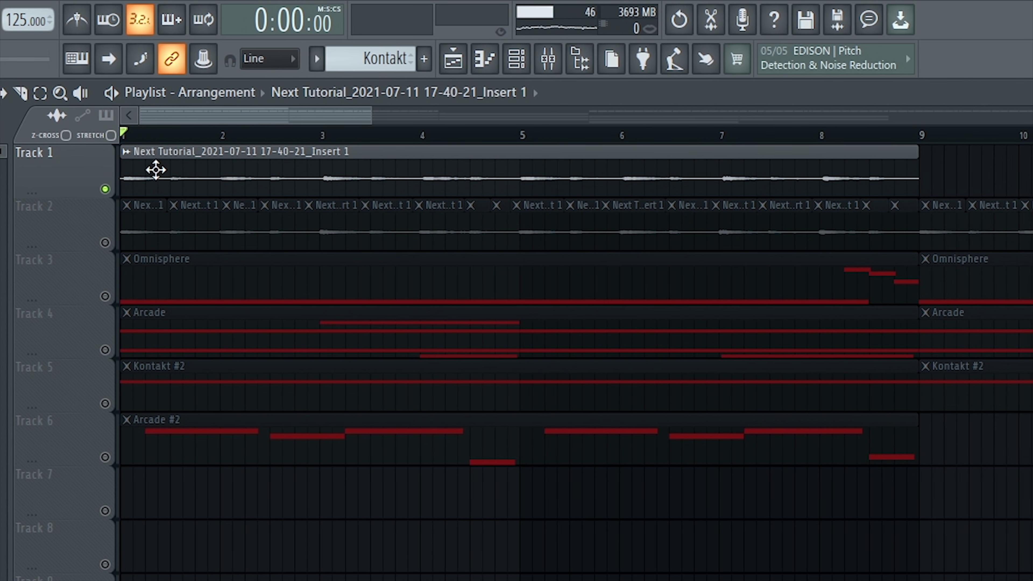
pyautogui.scroll(1, 152, 174)
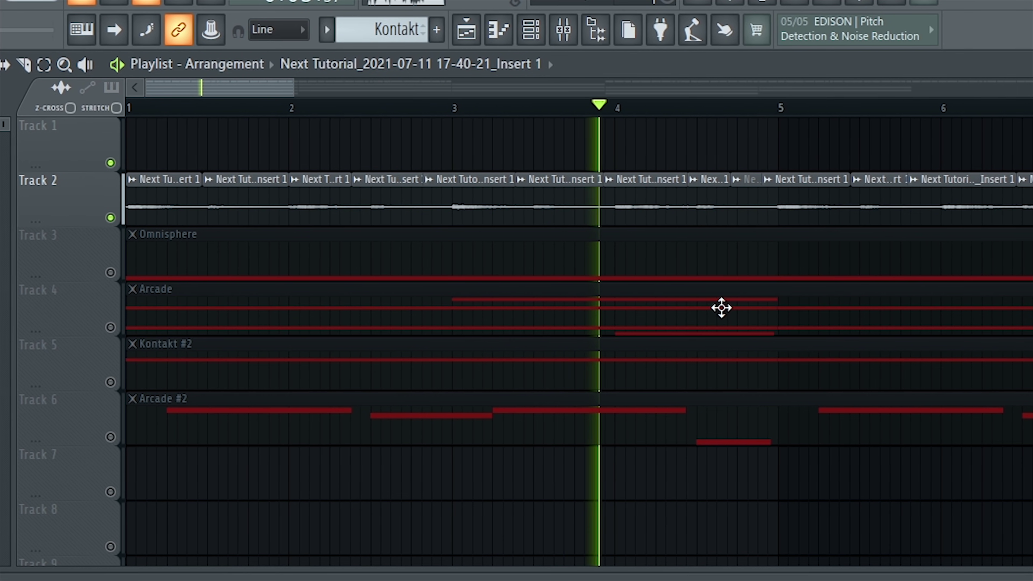
pyautogui.press('space')
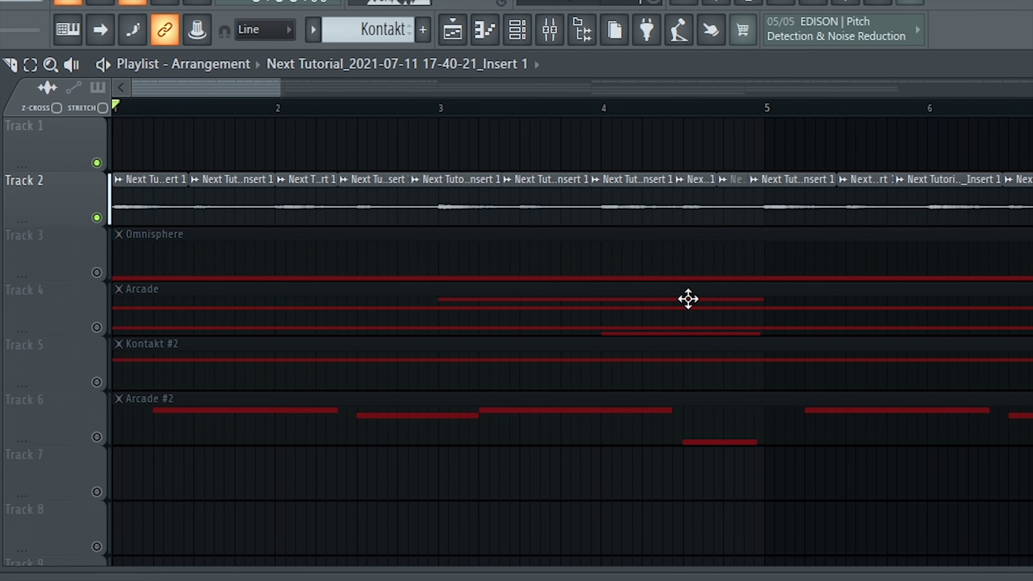
# Step: Audition the Omnisphere pattern, then open and play the Kontakt #2 pattern in the piano roll
pyautogui.doubleClick(374, 157)
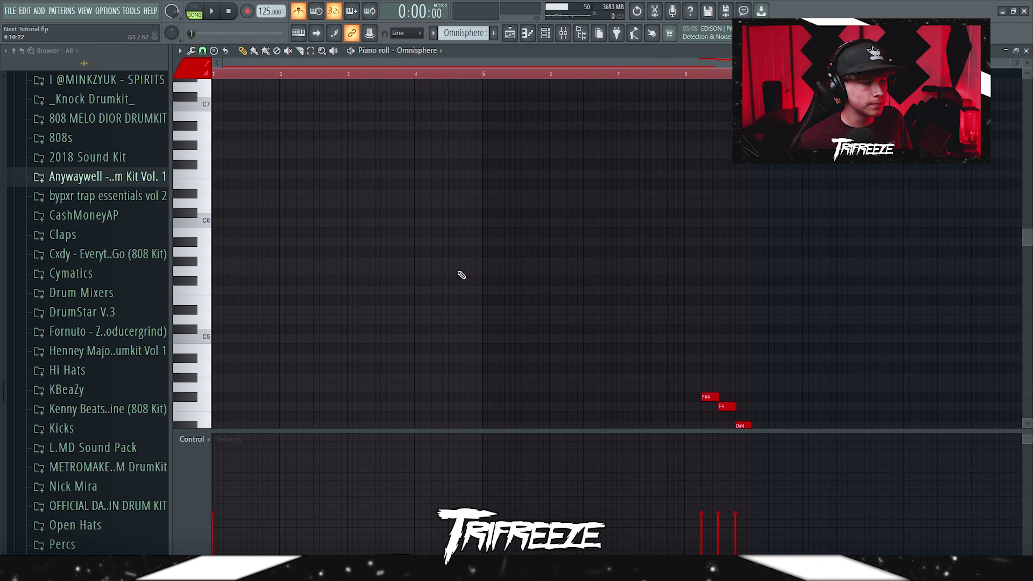
pyautogui.press('space')
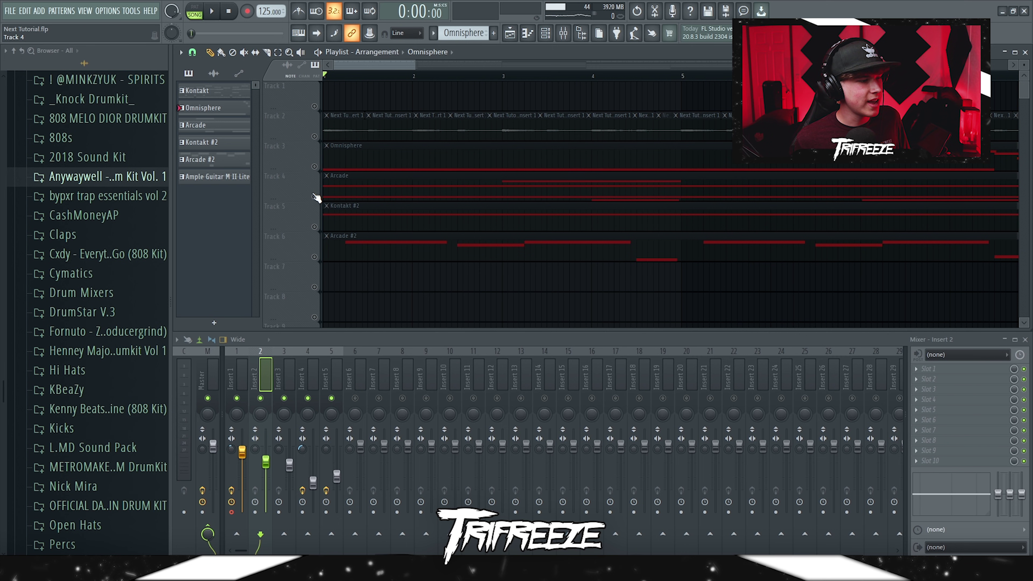
pyautogui.doubleClick(351, 189)
pyautogui.scroll(5, 441, 298)
pyautogui.press('space')
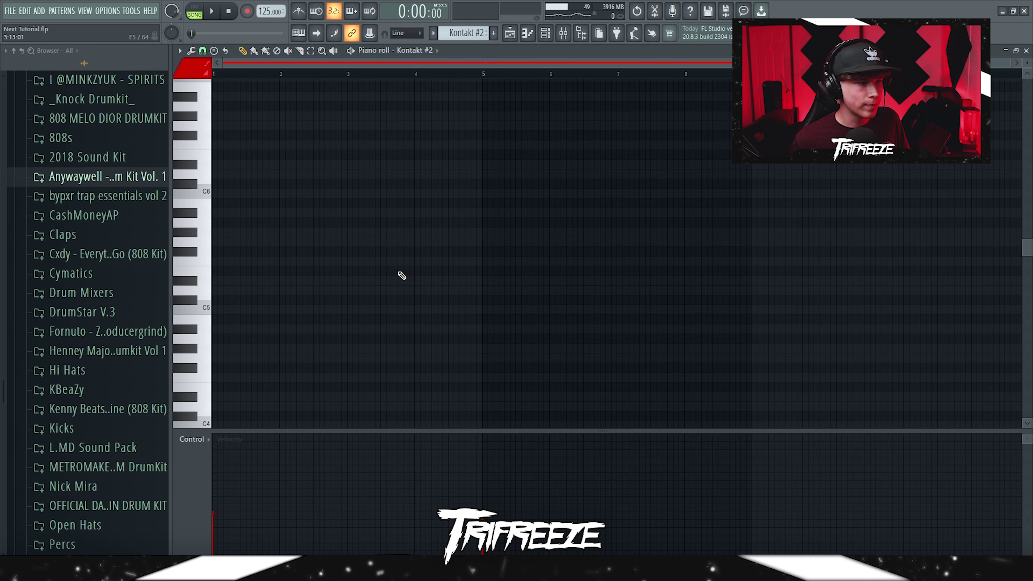
# Step: Play back the Kontakt #2 pattern to hear it
pyautogui.scroll(-2, 402, 276)
pyautogui.hotkey('ctrl', 'v')
pyautogui.press('space')
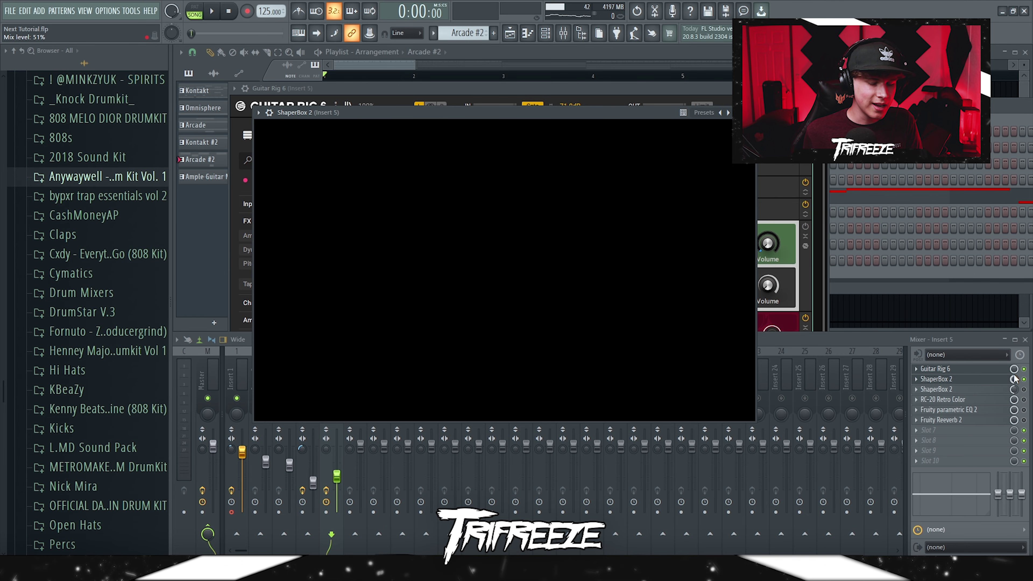
# Step: Lower ShaperBox 2's mix to 46%, close Fruity Reeverb 2, and play the full arrangement
pyautogui.moveTo(1014, 379); pyautogui.dragTo(1013, 383)
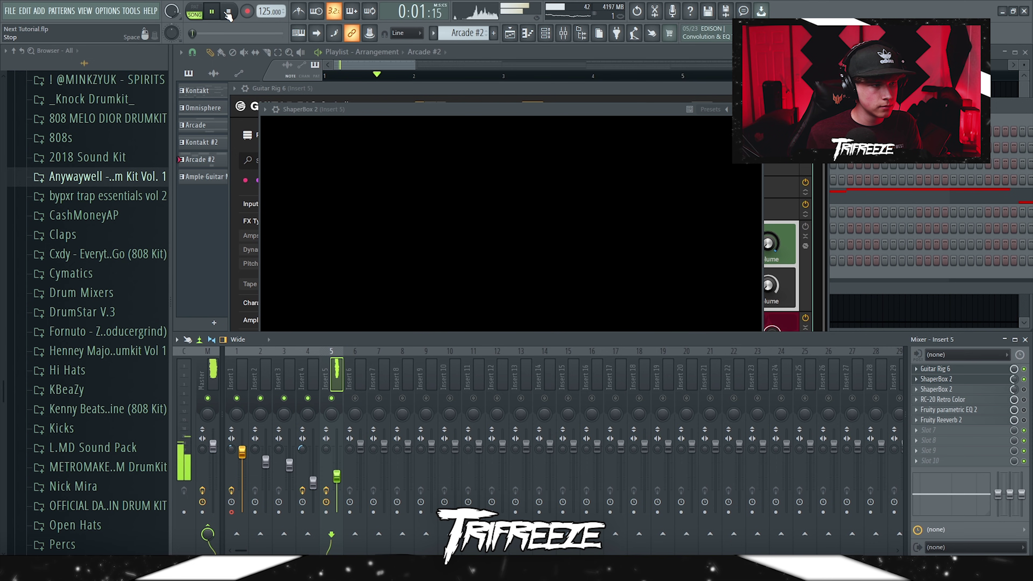
pyautogui.moveTo(318, 115); pyautogui.dragTo(323, 115)
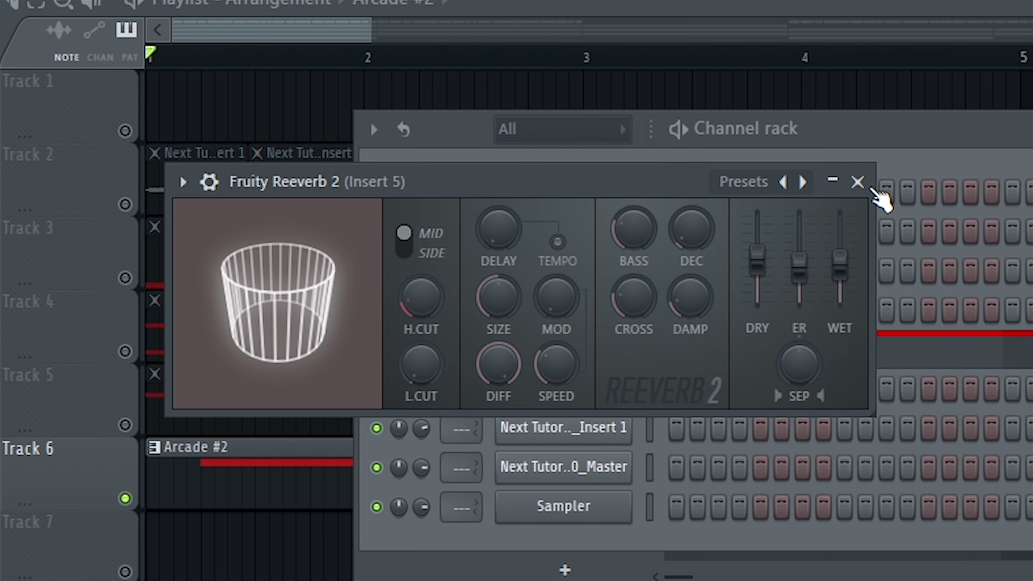
pyautogui.click(857, 182)
pyautogui.press('space')
pyautogui.moveTo(455, 189); pyautogui.dragTo(417, 242)
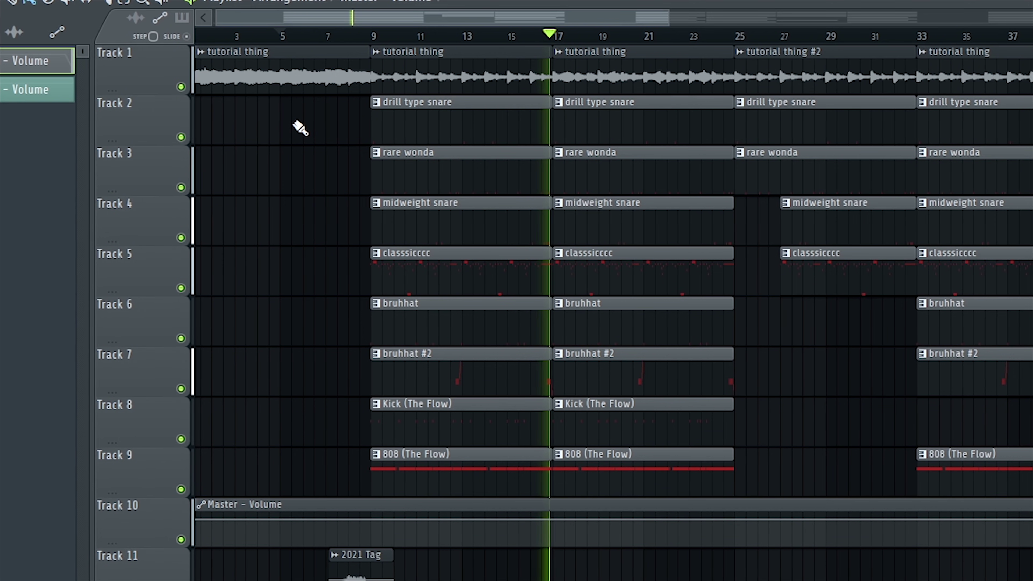
# Step: Return playback to bar 9, browse the Anywaywell drum kit folder, then stop playback
pyautogui.click(376, 37)
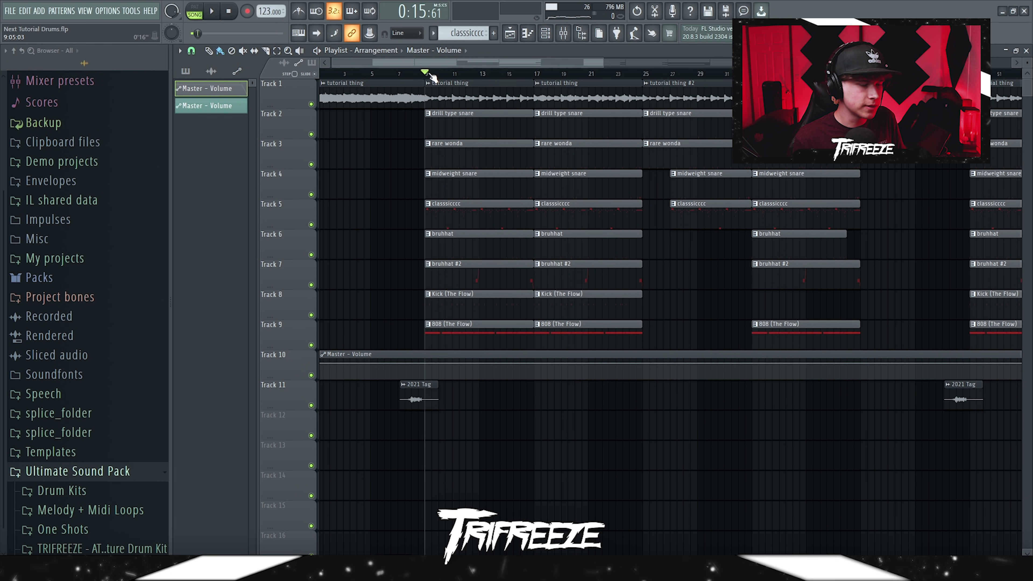
pyautogui.scroll(-1, 91, 484)
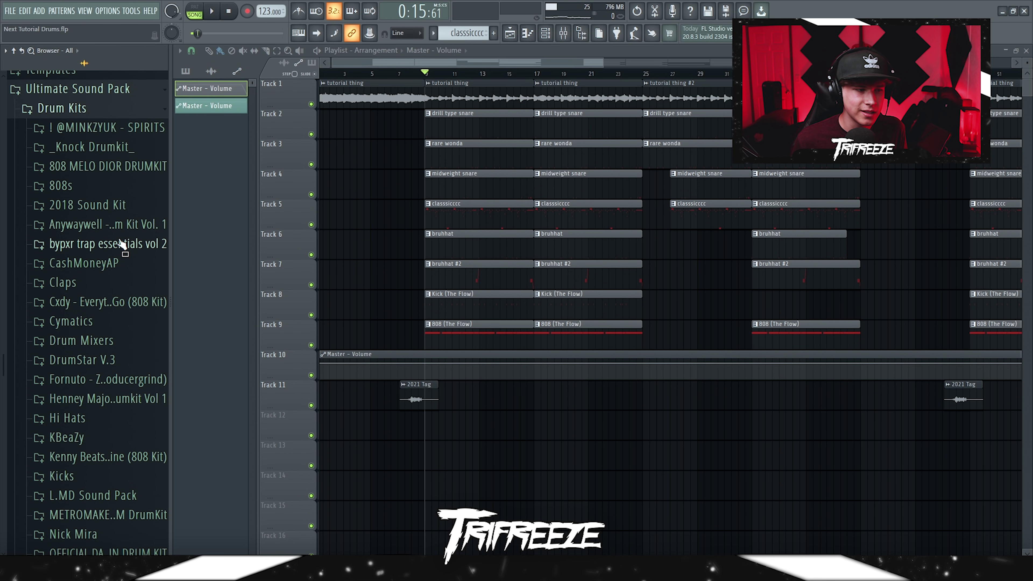
pyautogui.click(91, 226)
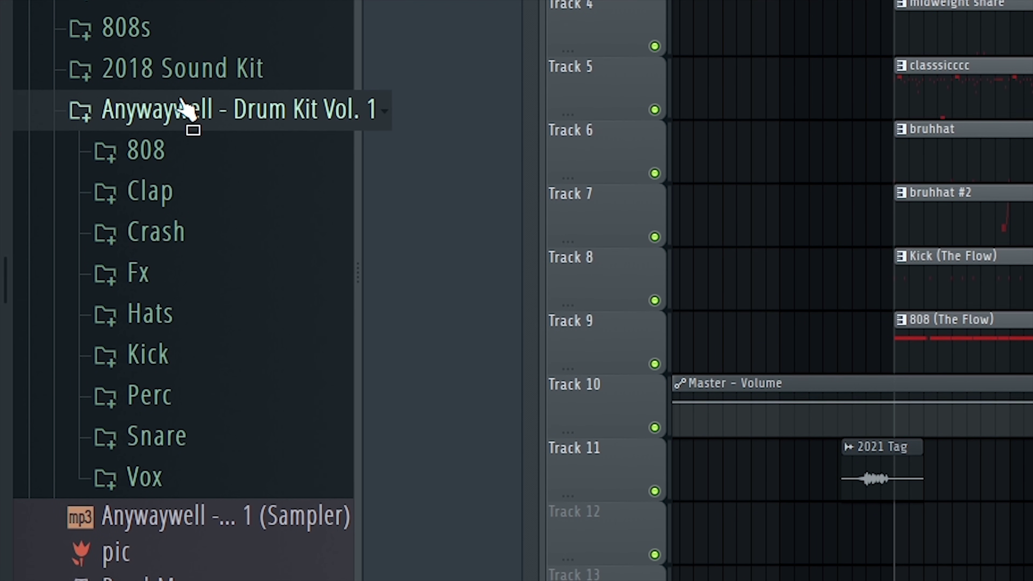
pyautogui.click(196, 106)
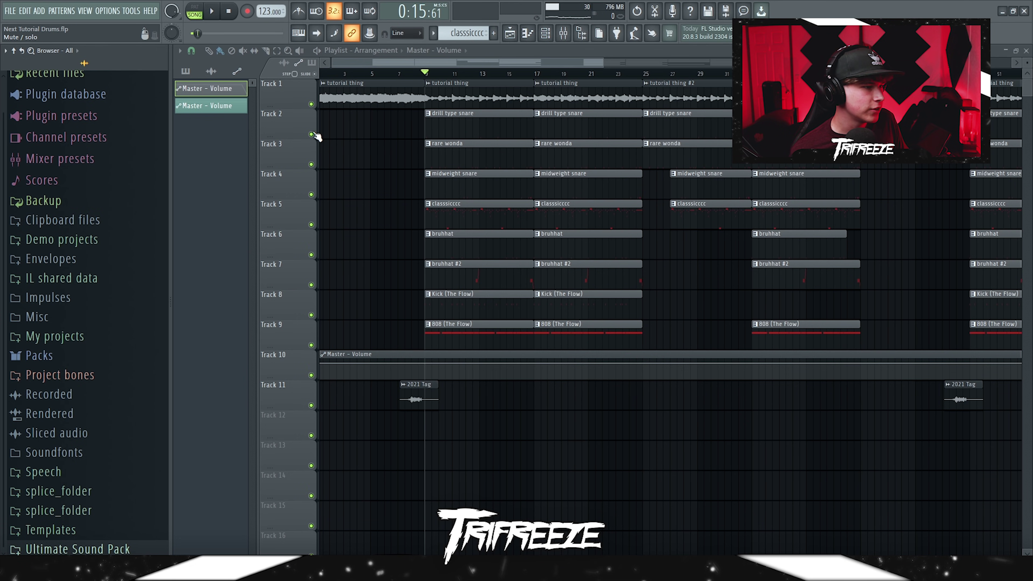
pyautogui.keyDown('ctrl'); pyautogui.scroll(2, 475, 139); pyautogui.keyUp('ctrl')
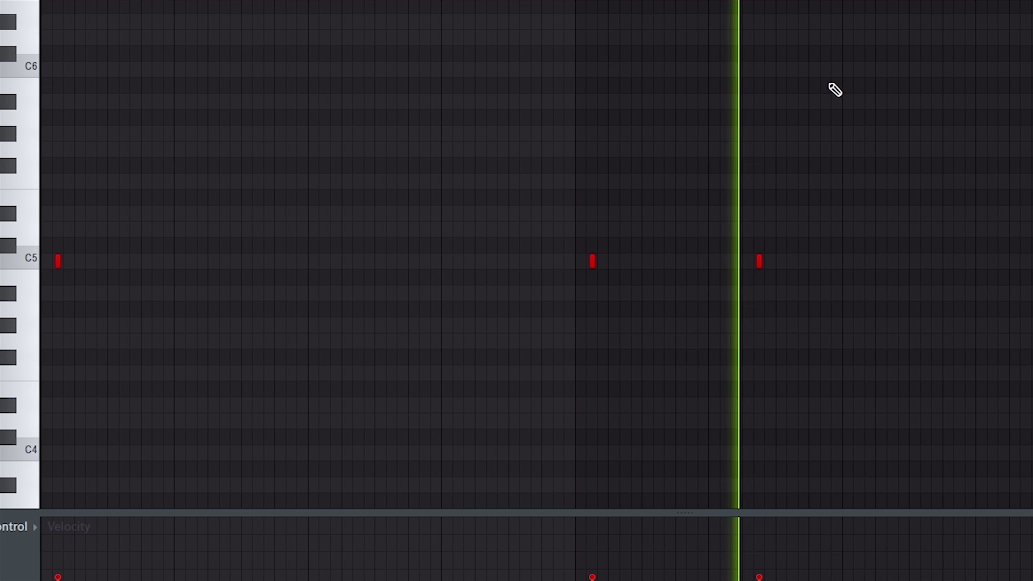
pyautogui.press('space')
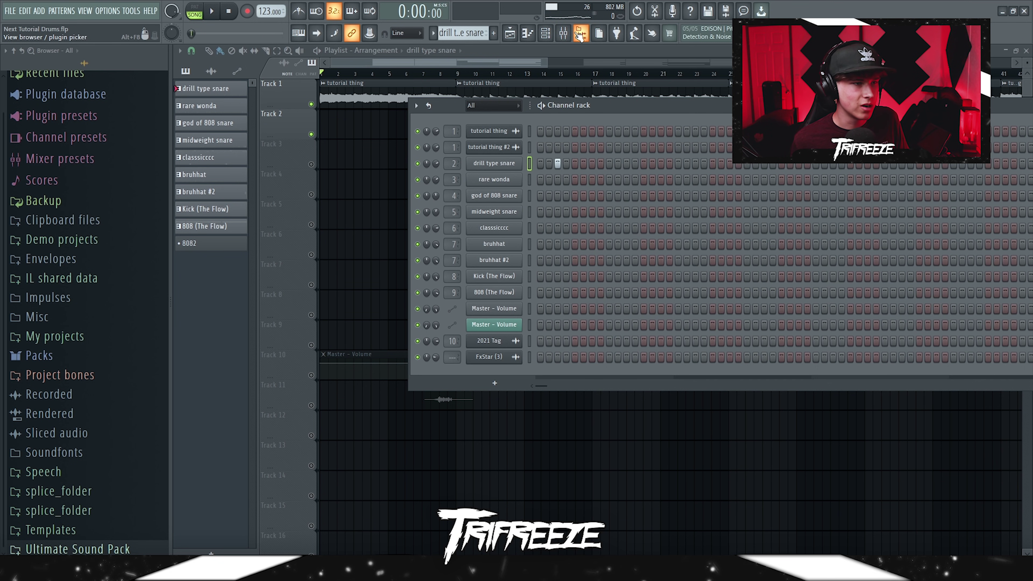
# Step: Listen to the rare wonda snare pattern, then switch the piano roll to the midweight snare channel
pyautogui.click(545, 34)
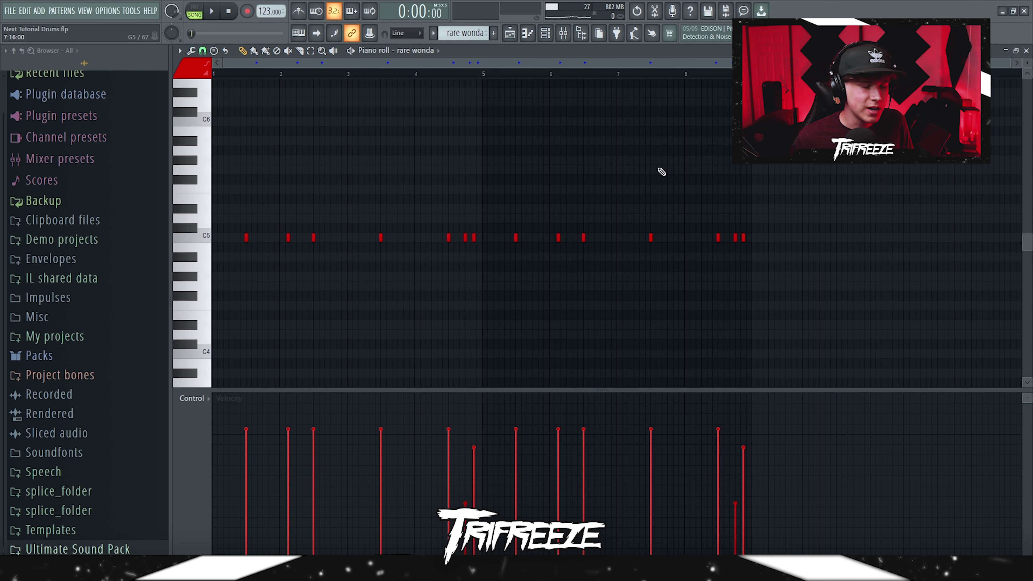
pyautogui.press('space')
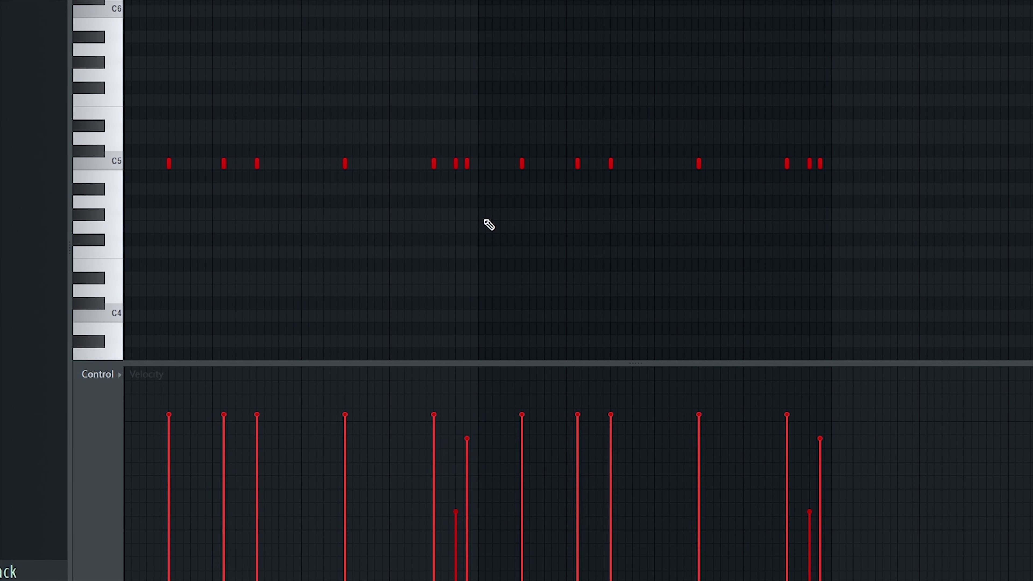
pyautogui.keyDown('ctrl'); pyautogui.scroll(3, 472, 387); pyautogui.keyUp('ctrl')
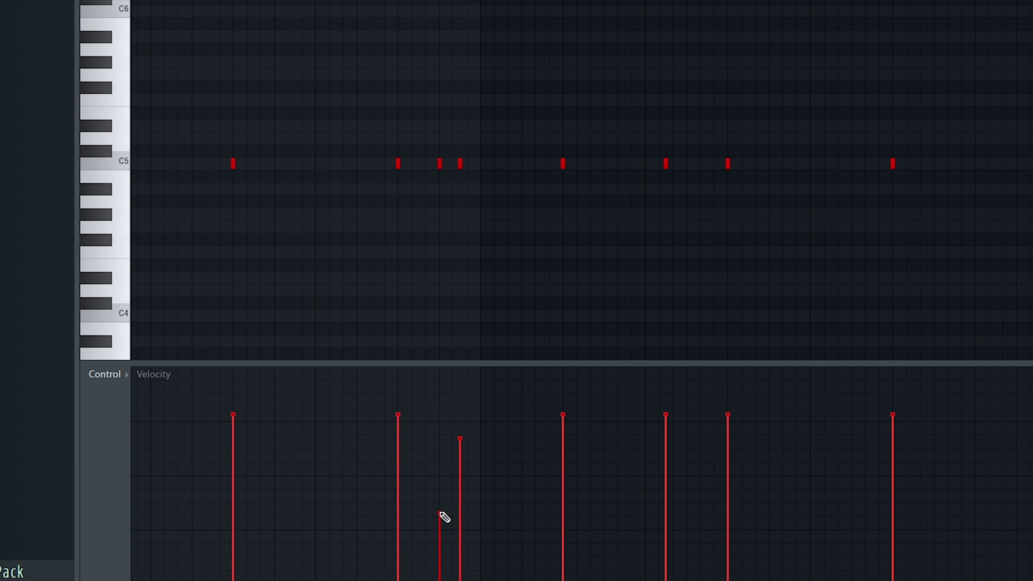
pyautogui.click(104, 374)
pyautogui.click(119, 399)
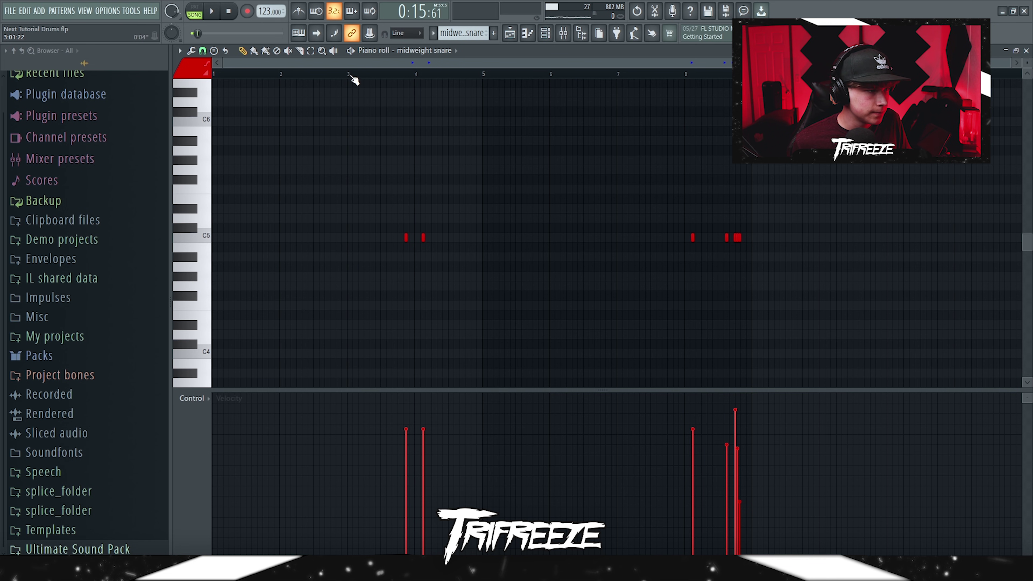
# Step: Play the midweight snare pattern, lower a roll note's velocity, and enlarge the velocity lane
pyautogui.press('space')
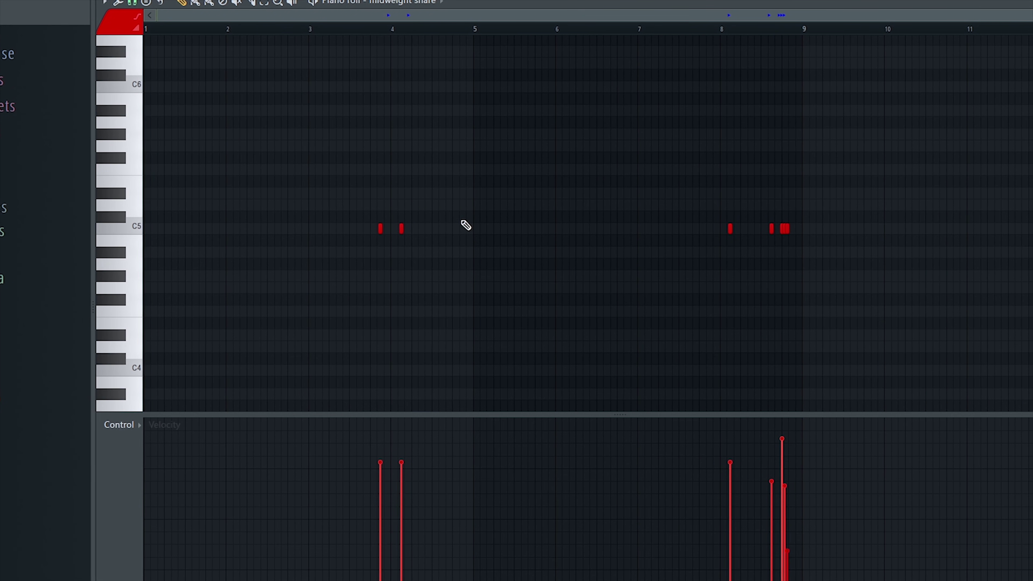
pyautogui.scroll(3, 574, 198)
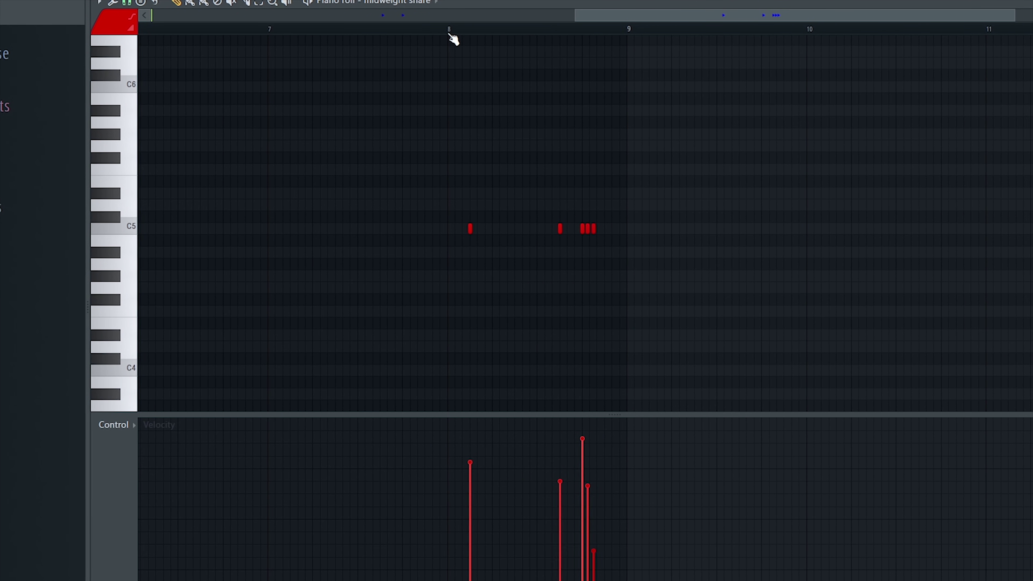
pyautogui.moveTo(613, 414); pyautogui.dragTo(613, 350)
pyautogui.click(562, 453)
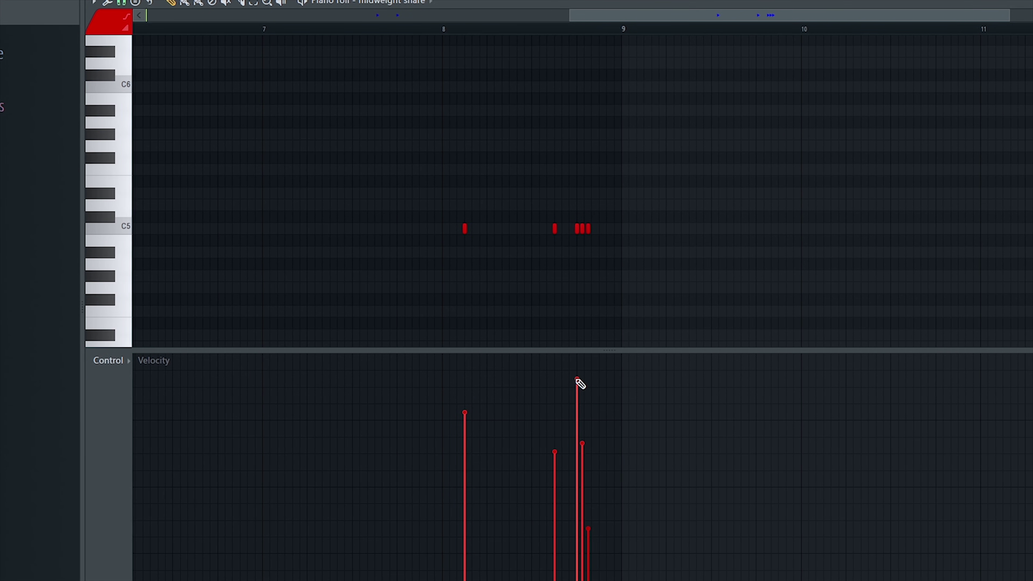
# Step: Set the piano roll grid snap to 1/6 step and play the snare roll back
pyautogui.click(93, 2)
pyautogui.moveTo(126, 153)
pyautogui.click(195, 155)
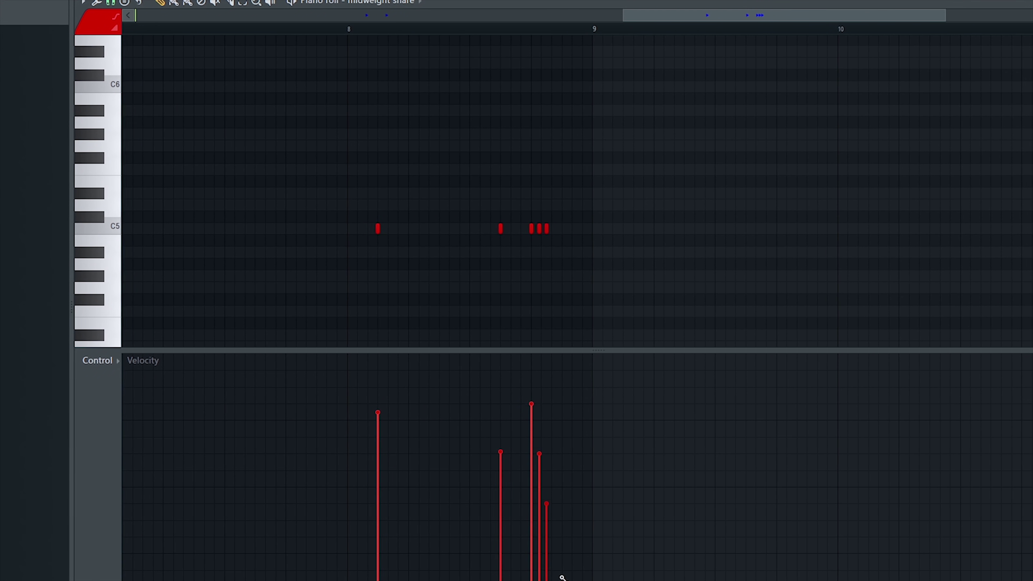
pyautogui.press('space')
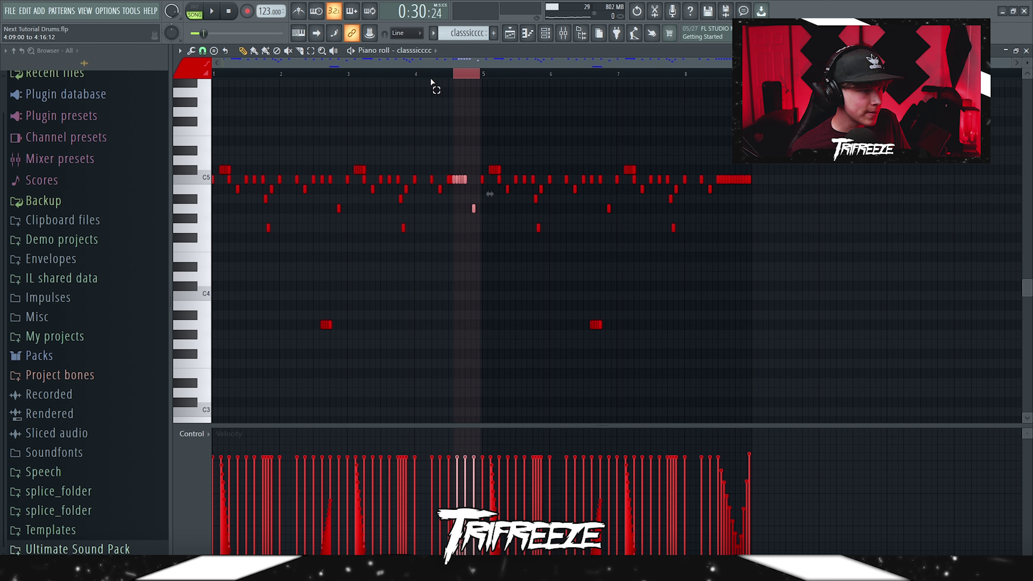
# Step: Around bars 7–9, lay evenly spaced C5 notes, add a lower note, and chop them into a ten-note roll
pyautogui.moveTo(533, 88); pyautogui.dragTo(646, 120)
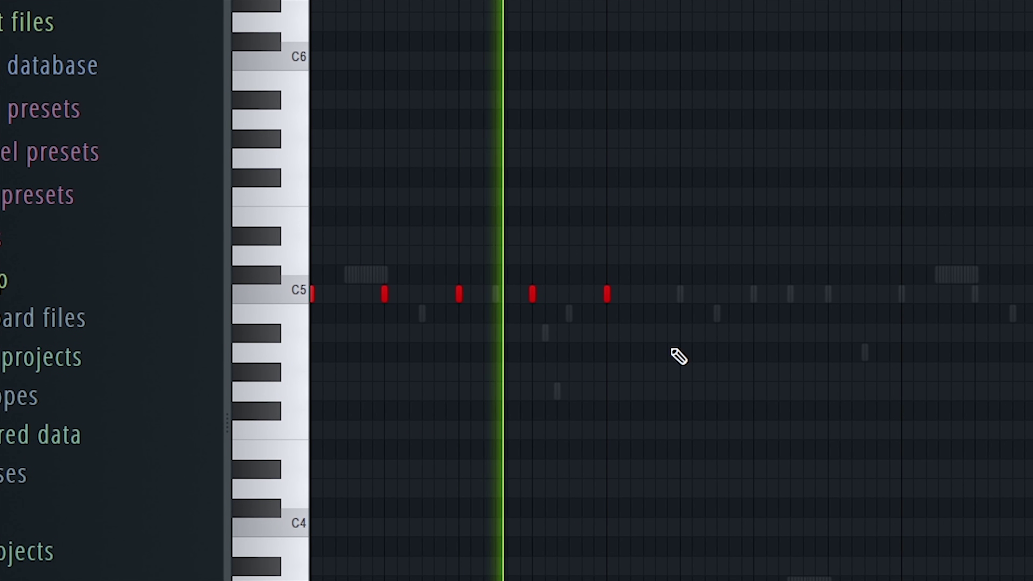
pyautogui.moveTo(458, 294); pyautogui.dragTo(611, 296)
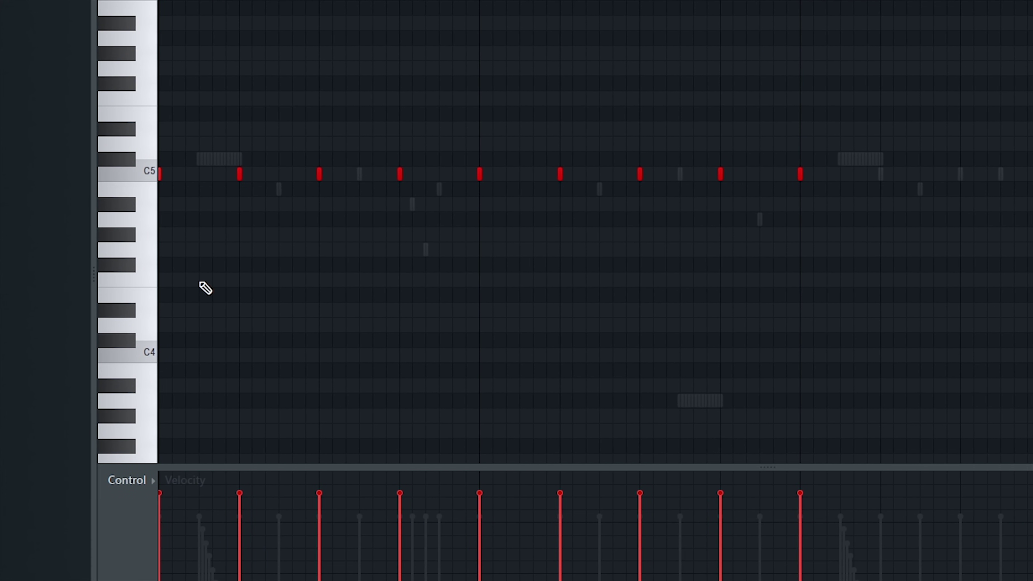
pyautogui.click(234, 304)
pyautogui.moveTo(196, 280); pyautogui.dragTo(199, 313)
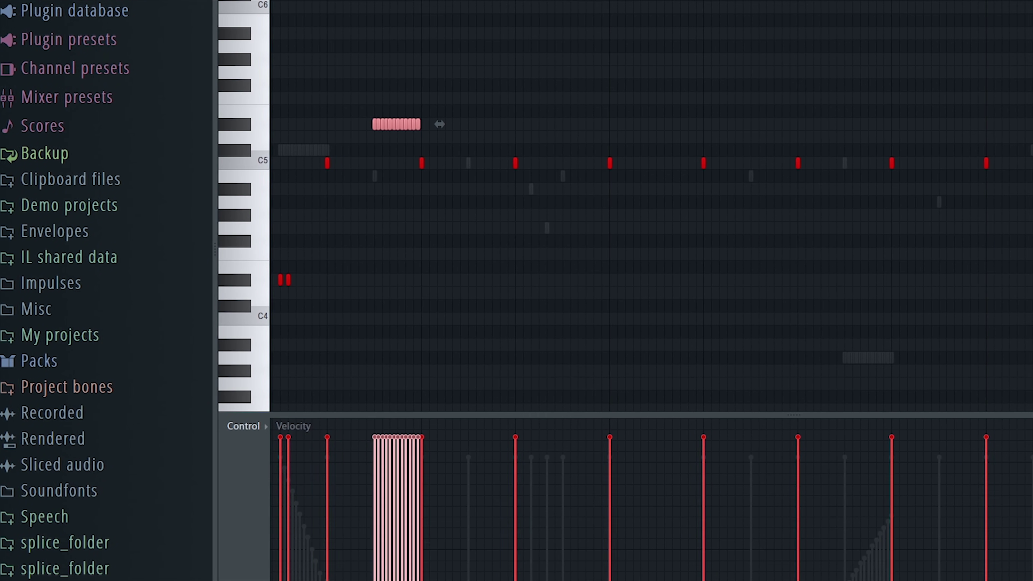
pyautogui.moveTo(310, 482); pyautogui.dragTo(337, 431)
pyautogui.press('space')
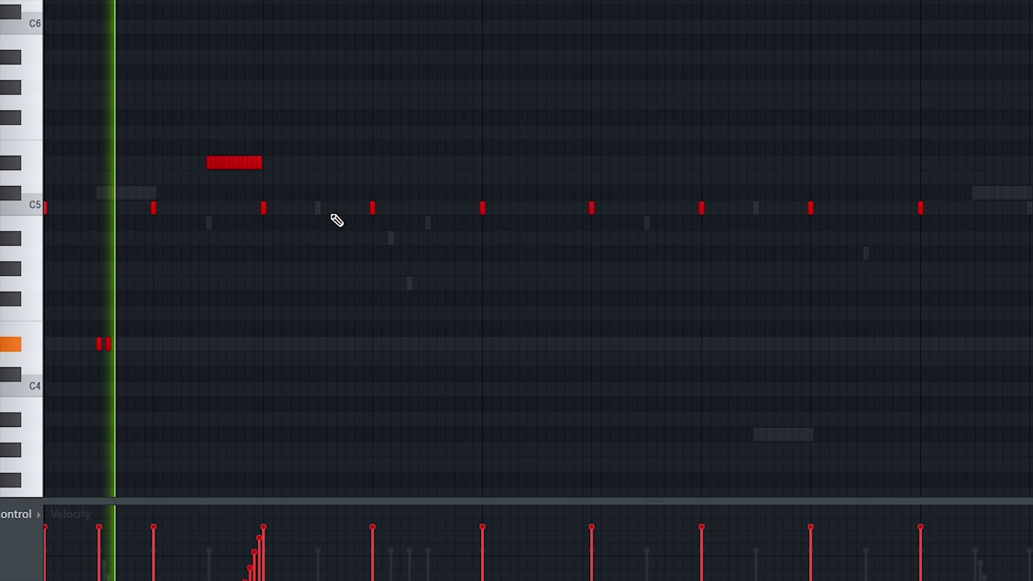
# Step: Draw extra hi-hat notes across the pattern, including two higher-pitched ones
pyautogui.click(317, 238)
pyautogui.click(389, 238)
pyautogui.click(409, 282)
pyautogui.click(427, 223)
pyautogui.click(536, 315)
pyautogui.scroll(-2, 397, 307)
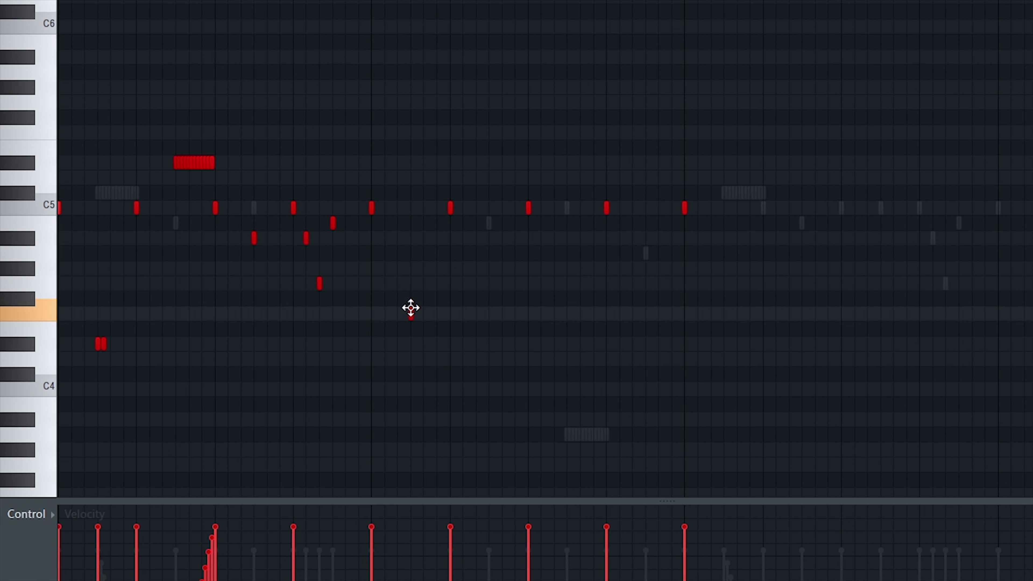
pyautogui.click(441, 315)
pyautogui.click(571, 163)
pyautogui.click(586, 178)
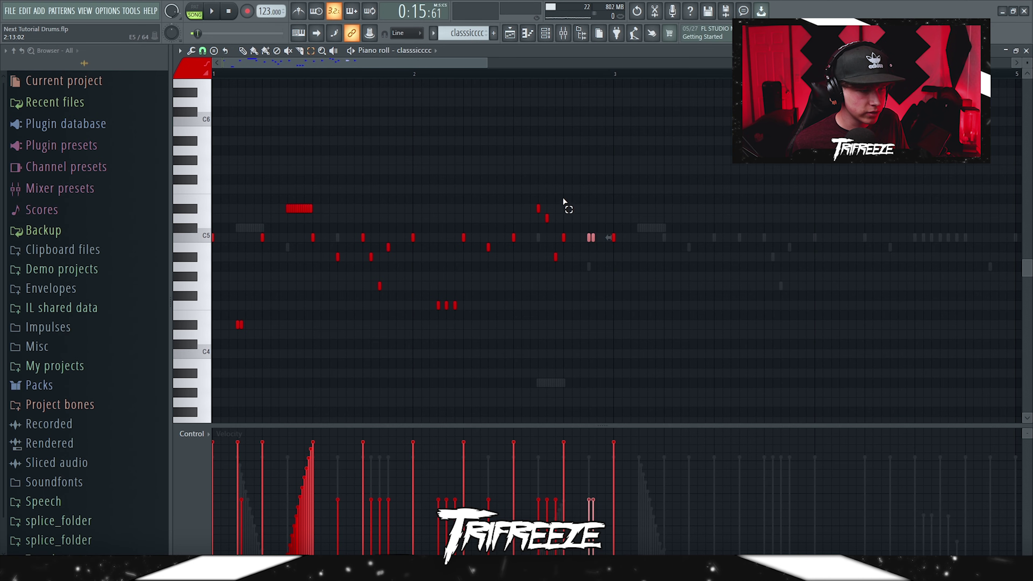
# Step: Raise three notes' velocities, copy the phrase two bars later, and ramp the final notes' velocities
pyautogui.moveTo(370, 460); pyautogui.dragTo(394, 458)
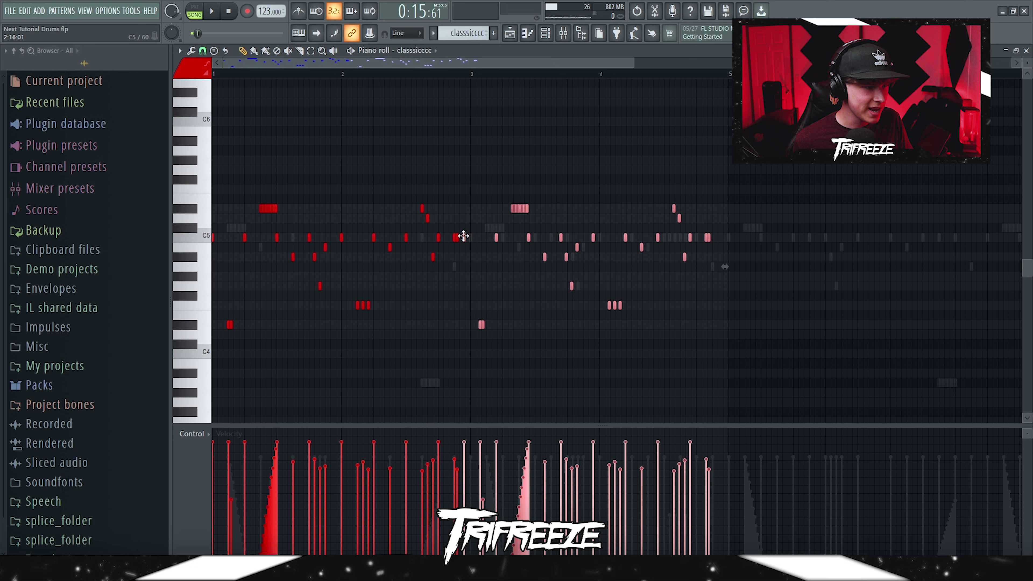
pyautogui.moveTo(467, 246); pyautogui.dragTo(729, 243)
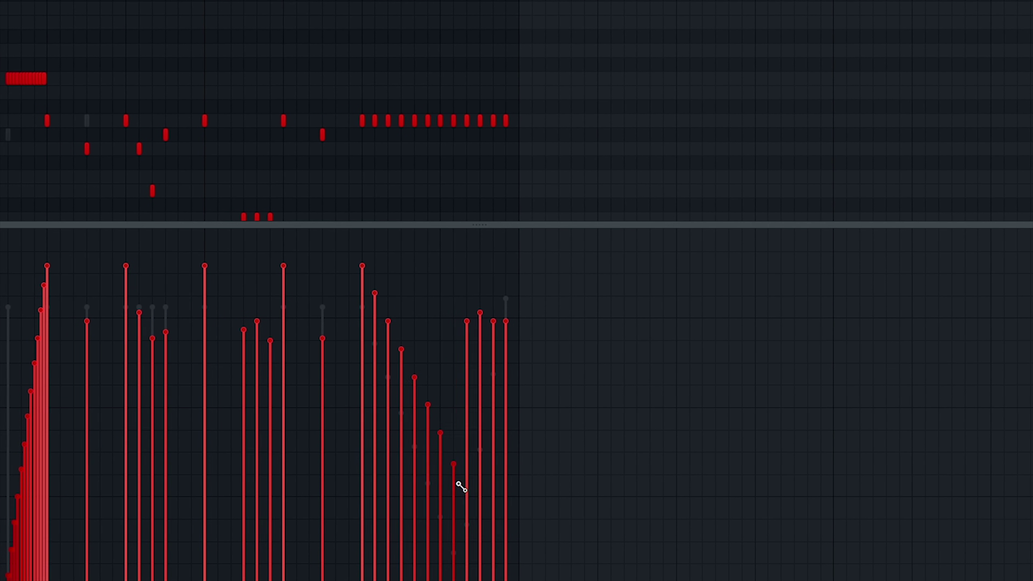
pyautogui.moveTo(458, 487)
pyautogui.mouseDown()
pyautogui.moveTo(450, 570)
pyautogui.moveTo(519, 196)
pyautogui.mouseUp()
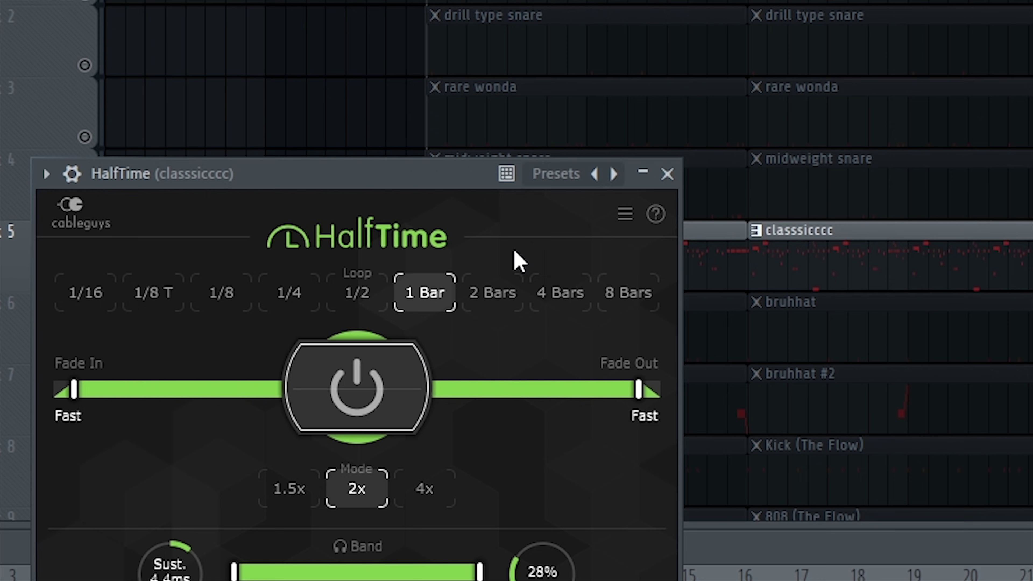
# Step: Close HalfTime, lower Effectrix's Reverse Mix to about 53%, and check Fresh Air on classsicccc
pyautogui.moveTo(443, 179); pyautogui.dragTo(597, 84)
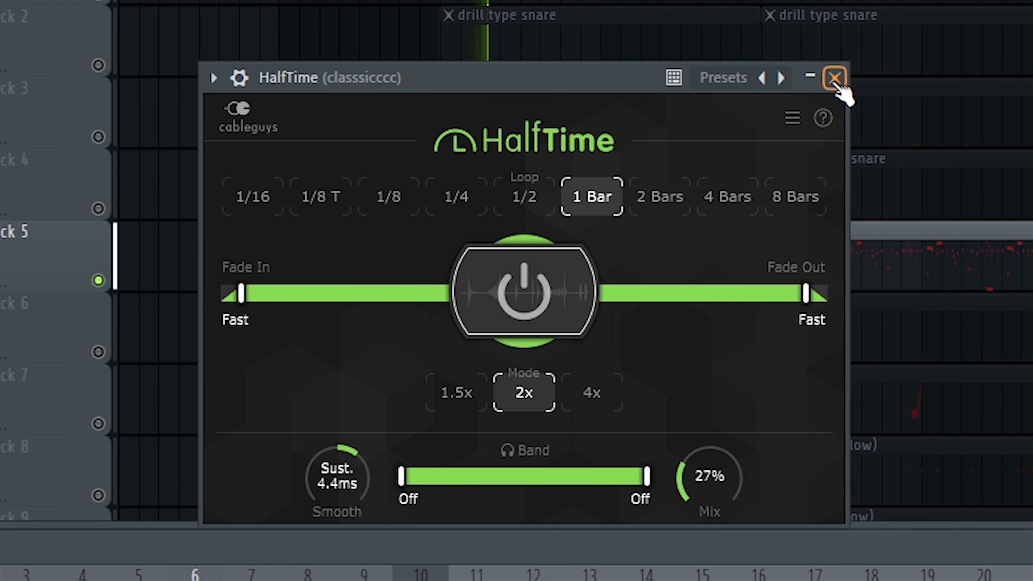
pyautogui.click(838, 78)
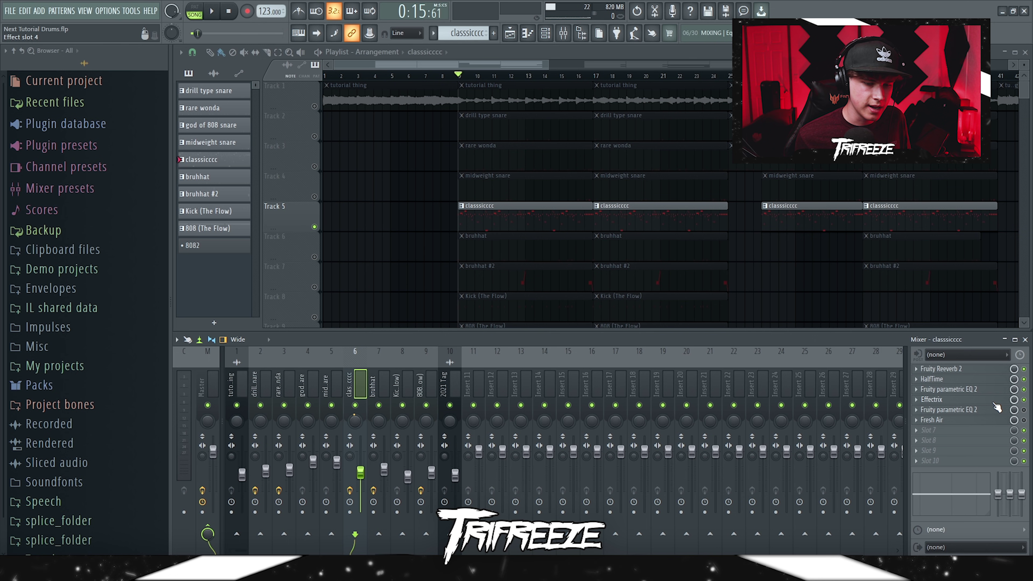
pyautogui.click(931, 400)
pyautogui.moveTo(450, 122); pyautogui.dragTo(542, 130)
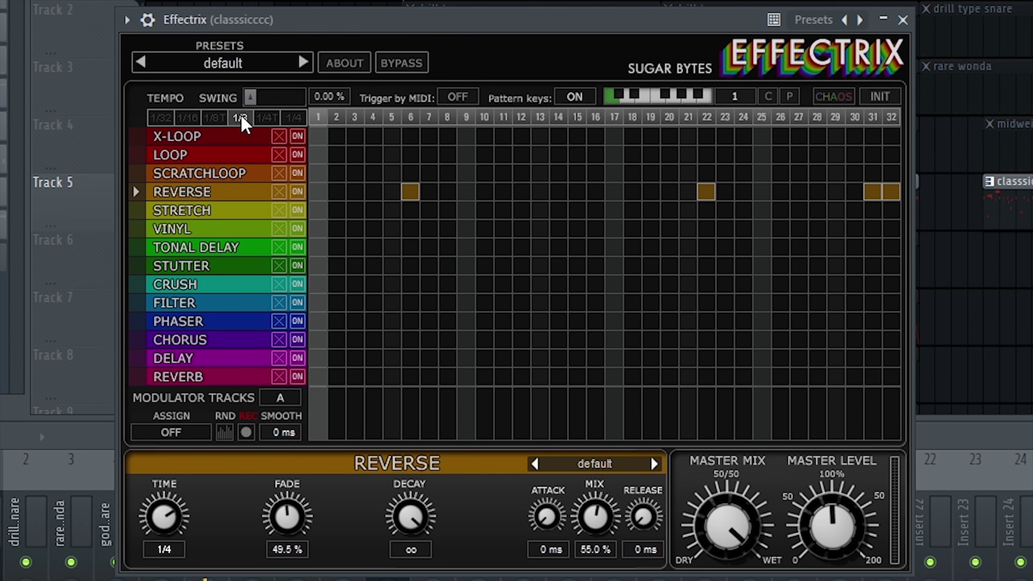
pyautogui.scroll(-1, 562, 388)
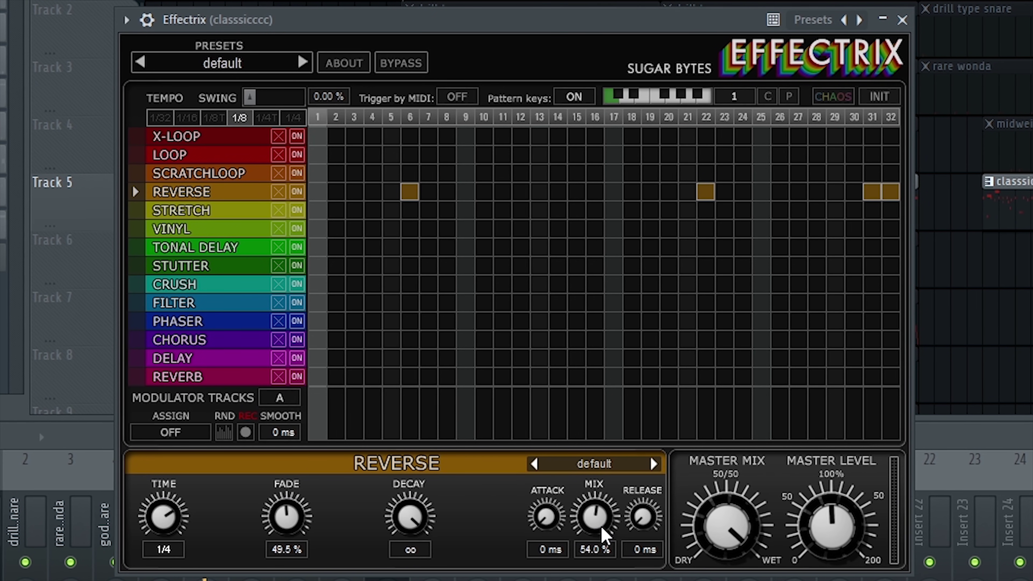
pyautogui.scroll(-1, 604, 535)
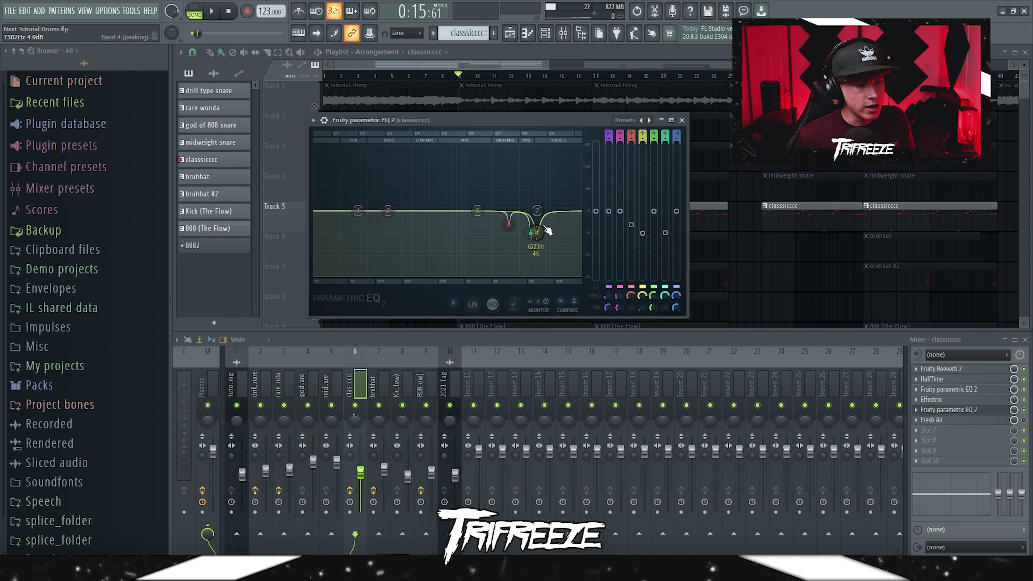
pyautogui.click(931, 420)
pyautogui.moveTo(345, 149); pyautogui.dragTo(436, 148)
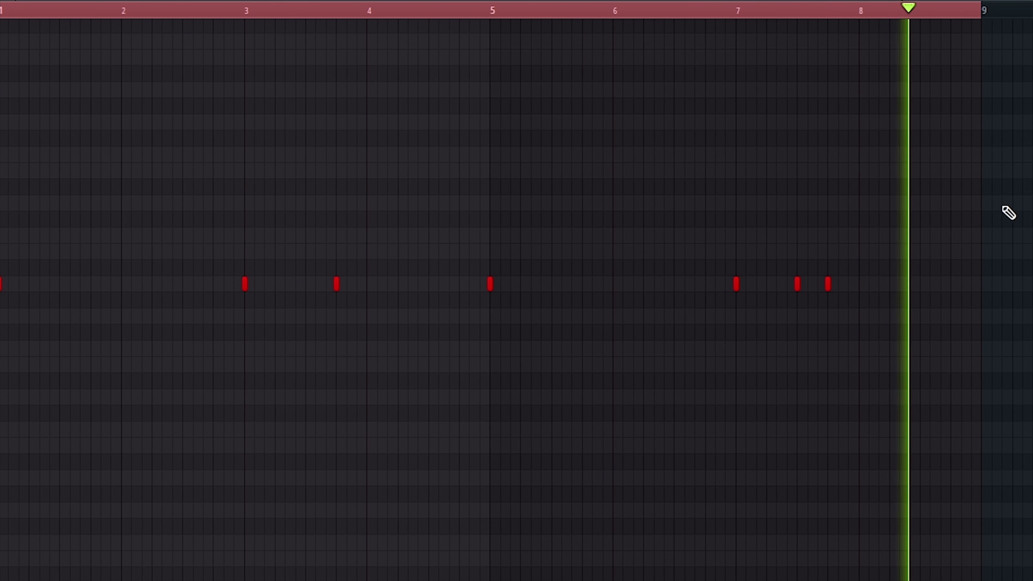
# Step: Reverse the bruhhat #3 hi-hat sample and set its volume envelope attack to zero
pyautogui.click(1025, 53)
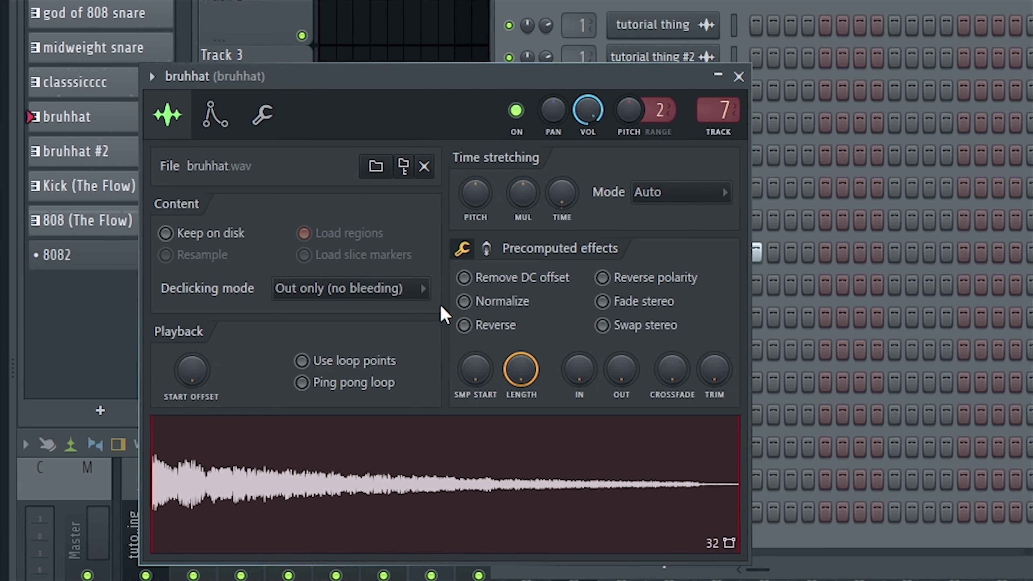
pyautogui.moveTo(281, 157); pyautogui.dragTo(300, 143)
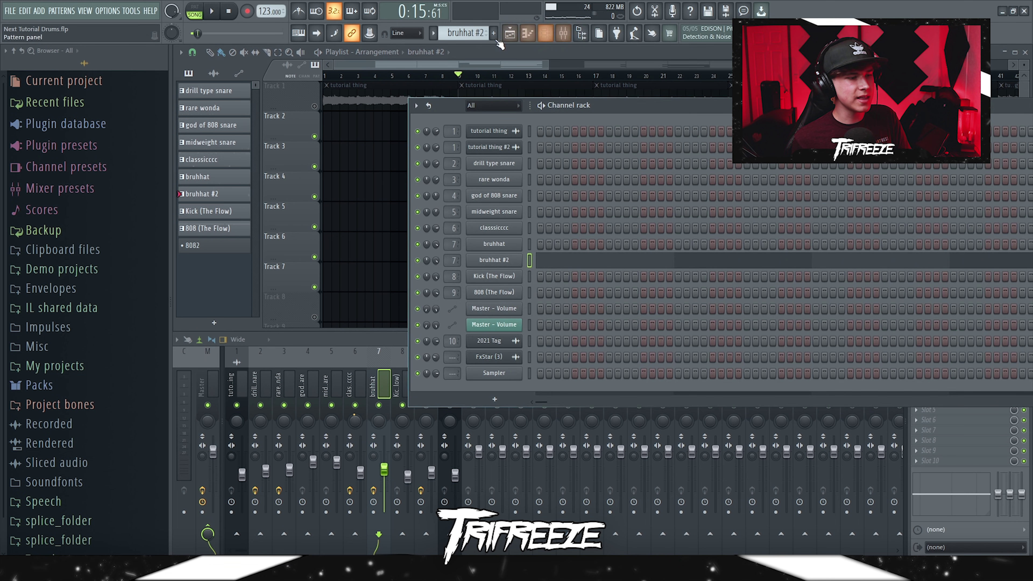
pyautogui.click(508, 246)
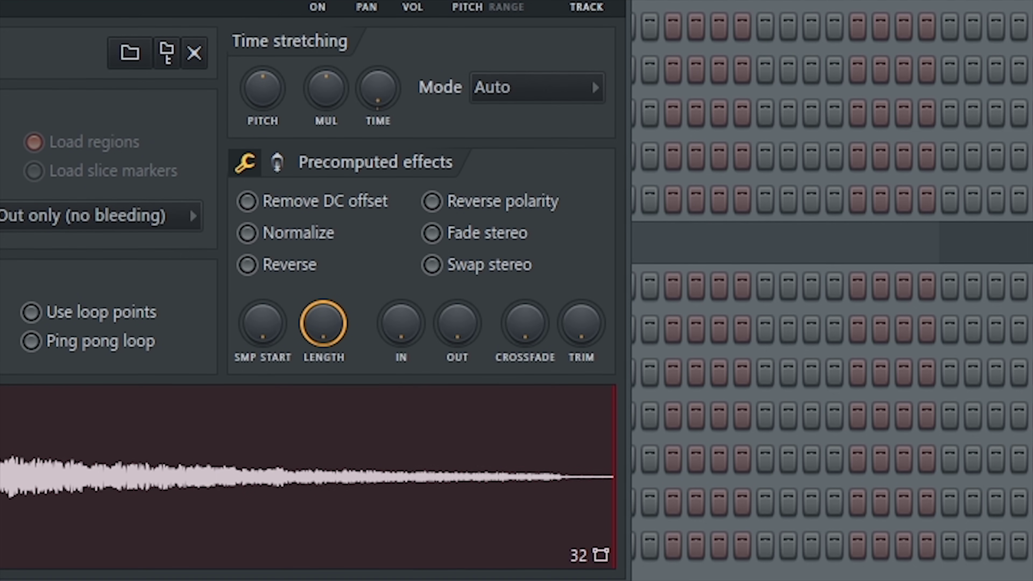
pyautogui.click(553, 145)
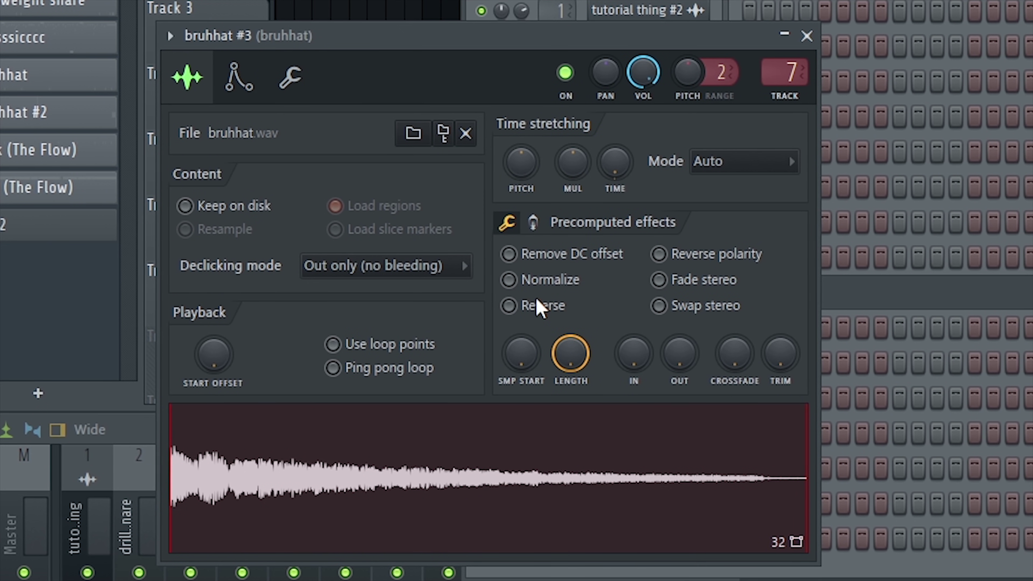
pyautogui.click(537, 307)
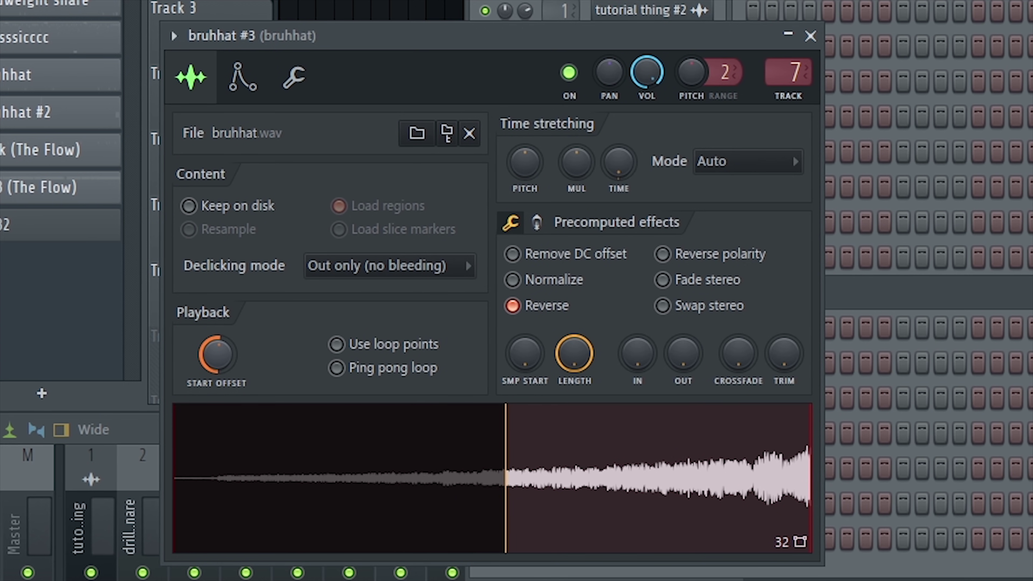
pyautogui.click(242, 77)
pyautogui.moveTo(212, 187); pyautogui.dragTo(185, 186)
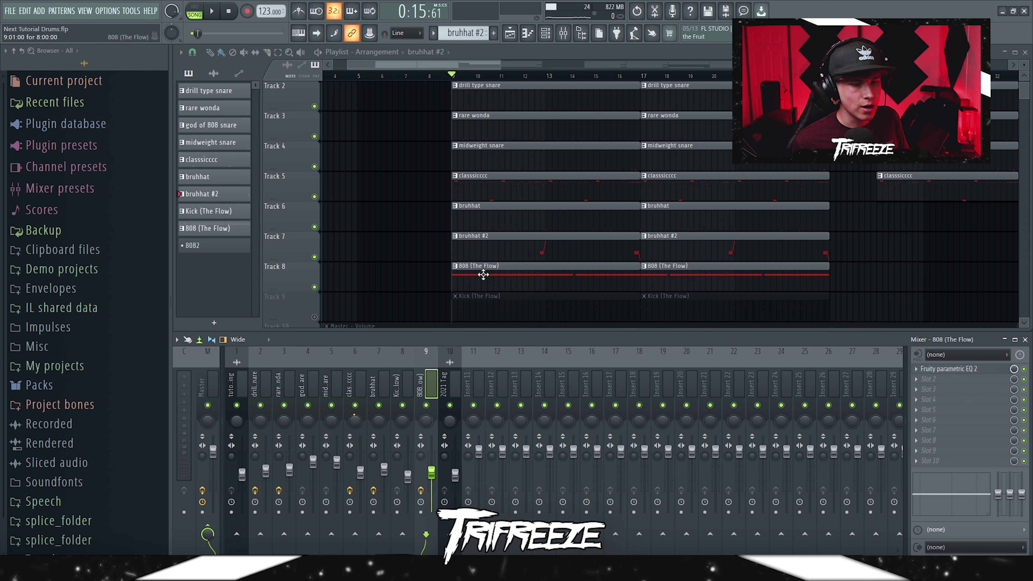
# Step: Review the 808 (The Flow) pattern and sample settings, then open the Kick (The Flow) sampler
pyautogui.doubleClick(483, 275)
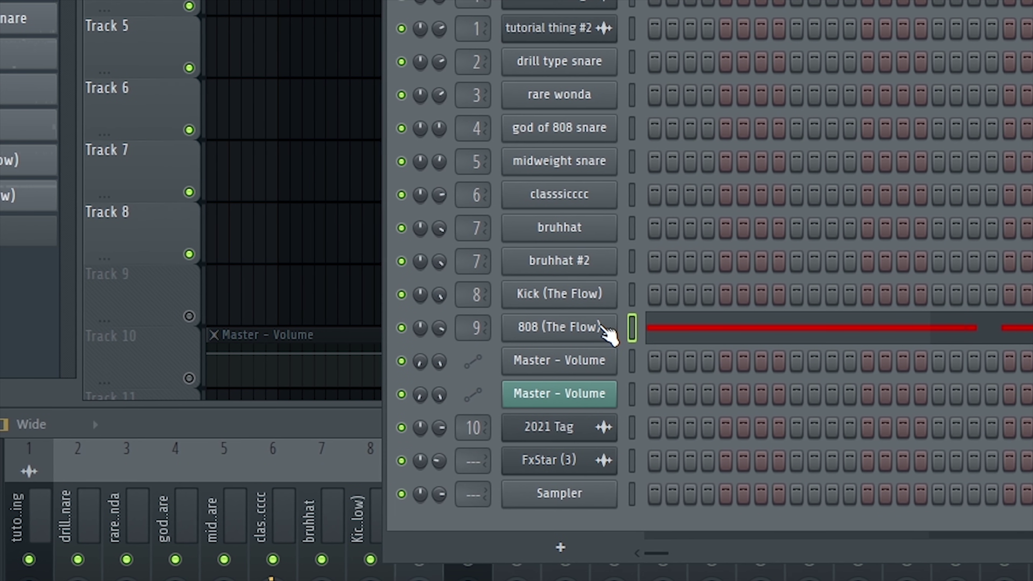
pyautogui.click(588, 327)
pyautogui.click(171, 100)
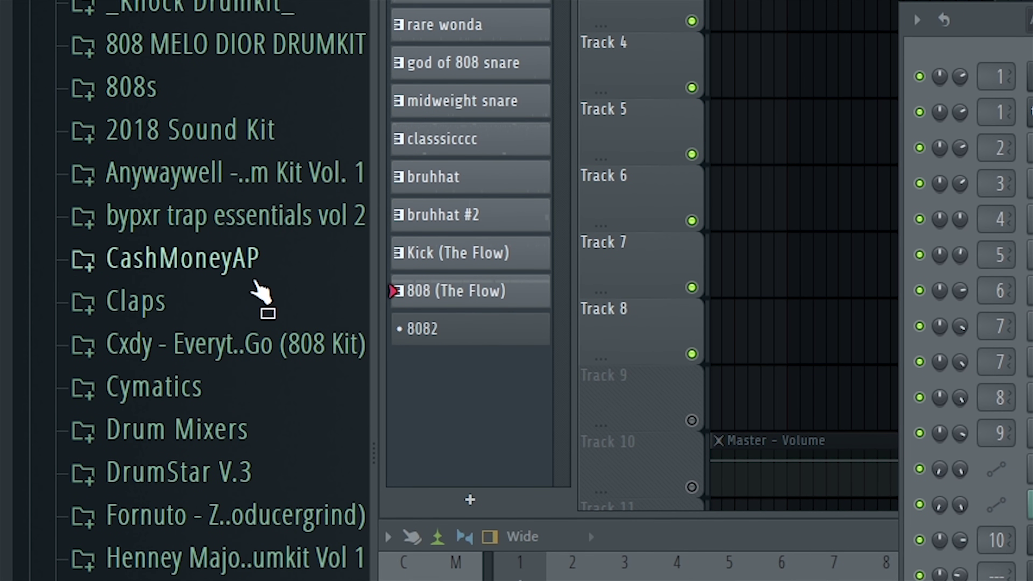
pyautogui.click(248, 159)
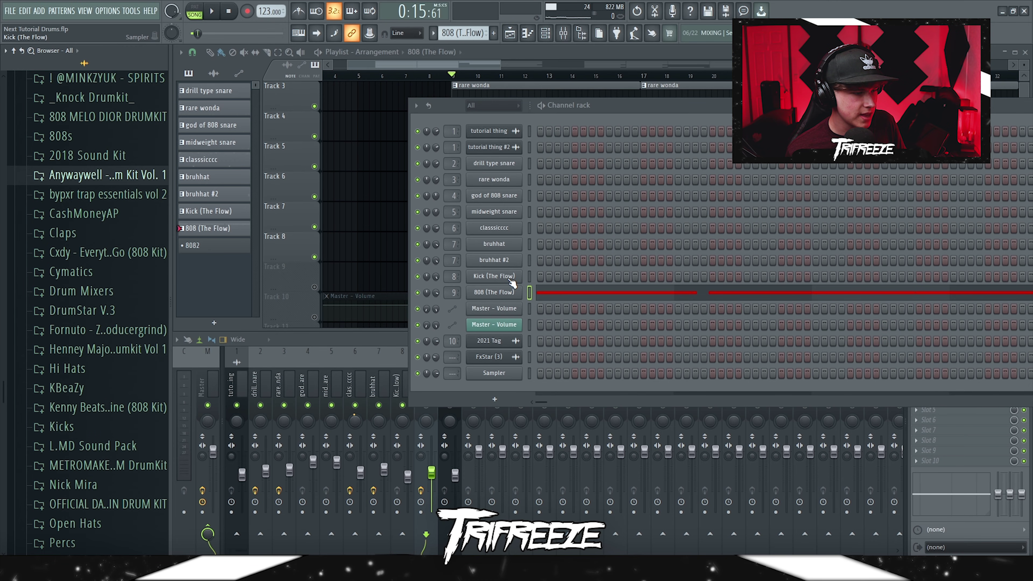
pyautogui.click(513, 284)
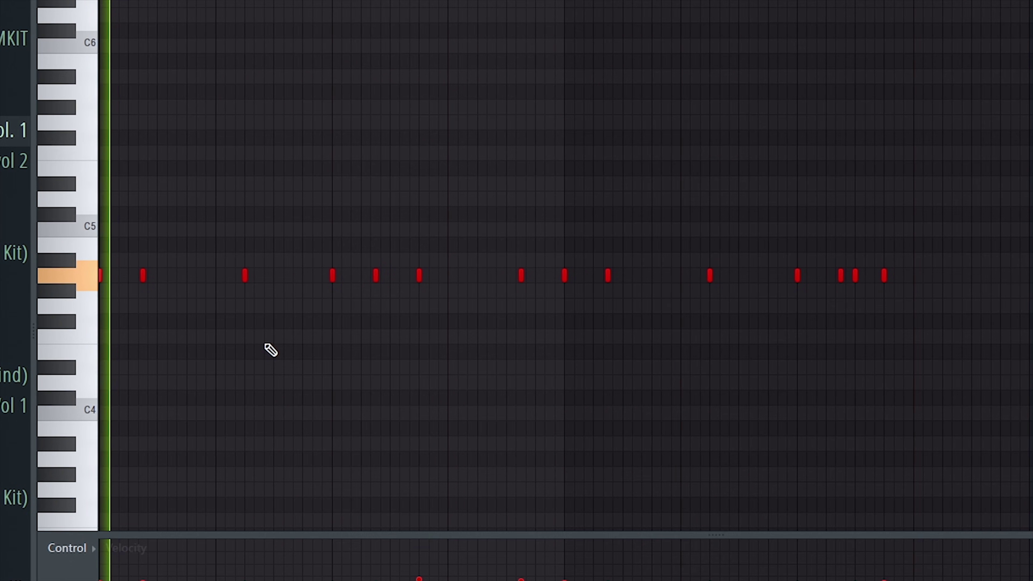